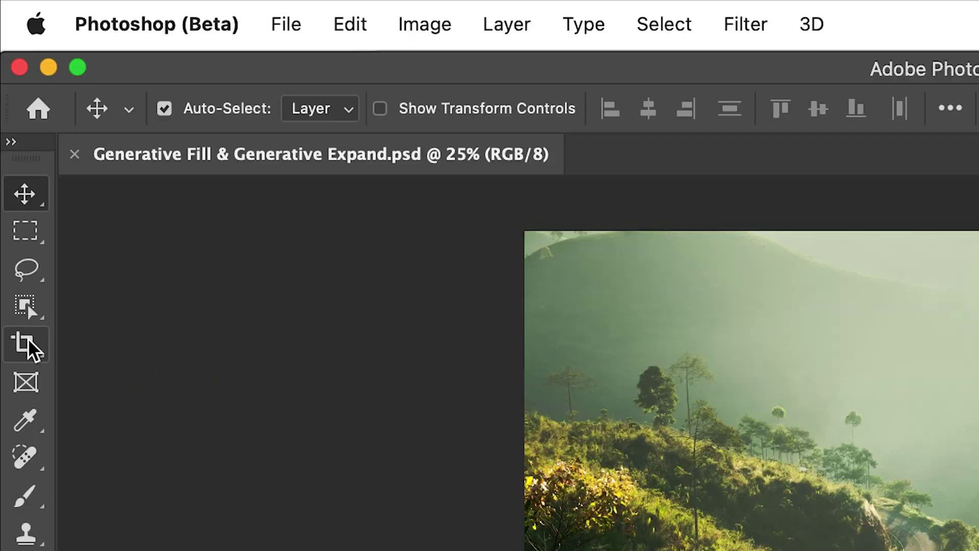
- Widen the canvas to 7102 × 4368 px with Generative Expand filling both sides with hillside scenery
left_click(25, 343)
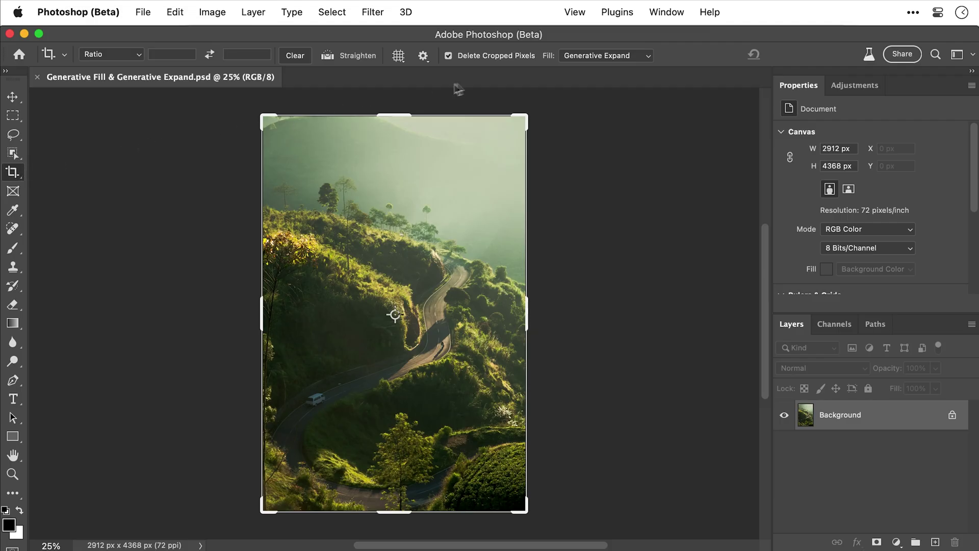
left_click(585, 58)
left_click(585, 58)
left_click_drag(259, 310, 70, 322)
key("Return")
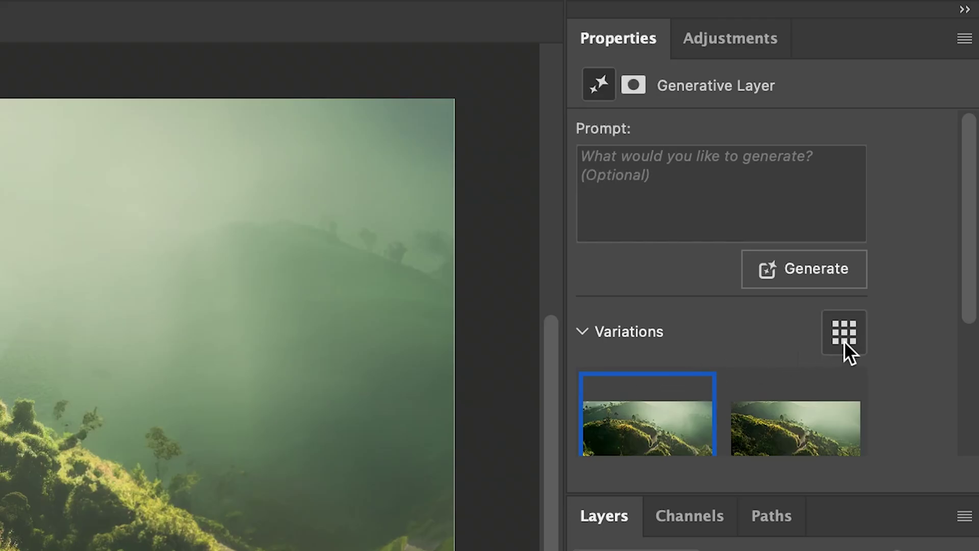
- Compare the four expansion variations as small thumbnails and apply the second one
left_click(844, 341)
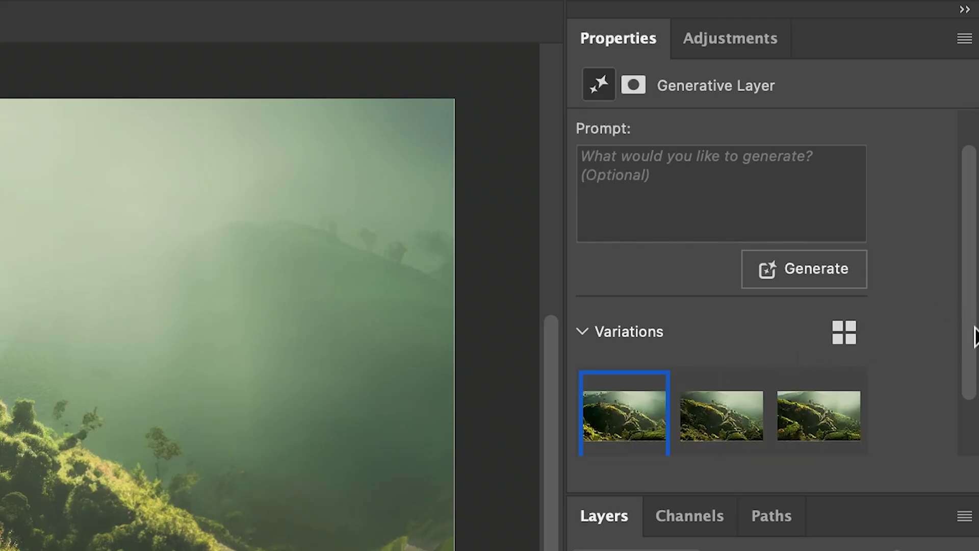
left_click_drag(974, 336, 974, 397)
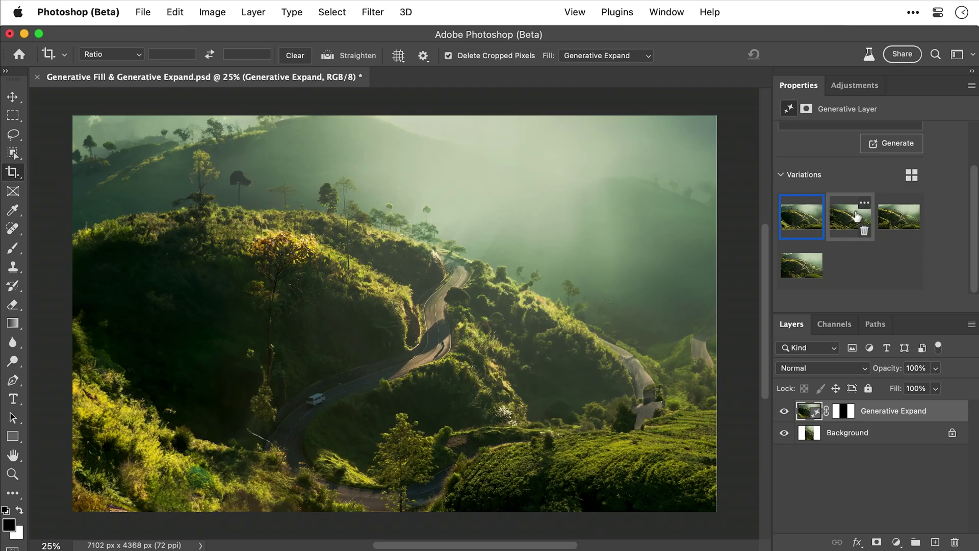
left_click(856, 216)
left_click(893, 217)
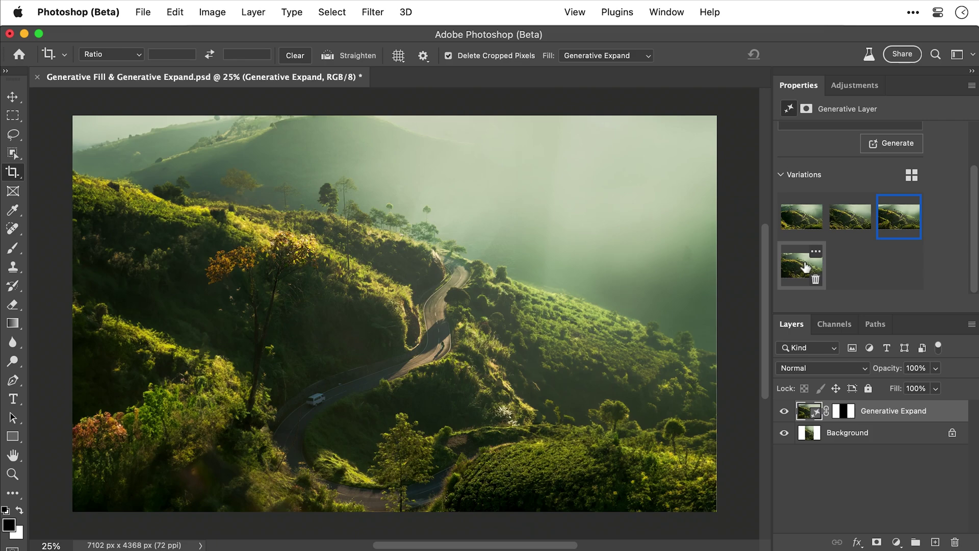
left_click(805, 267)
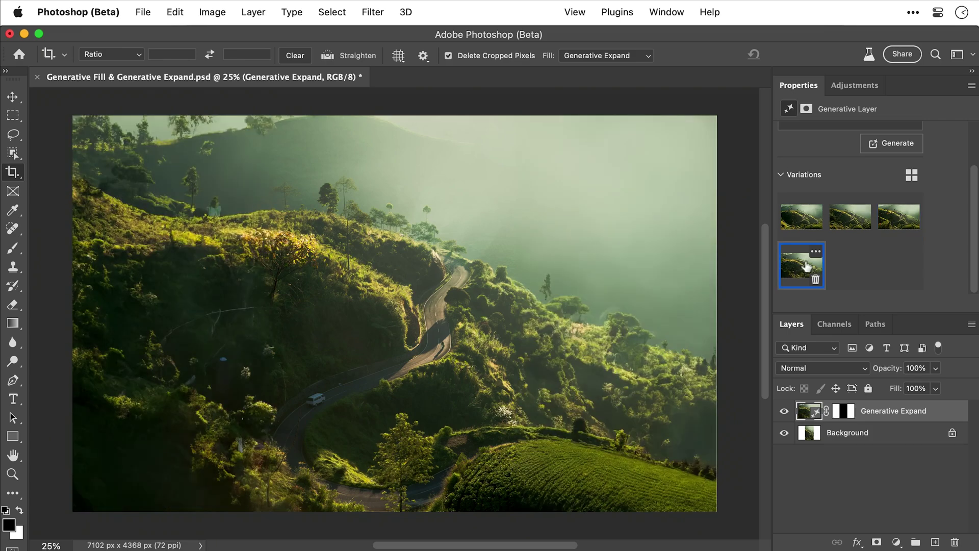
left_click(847, 225)
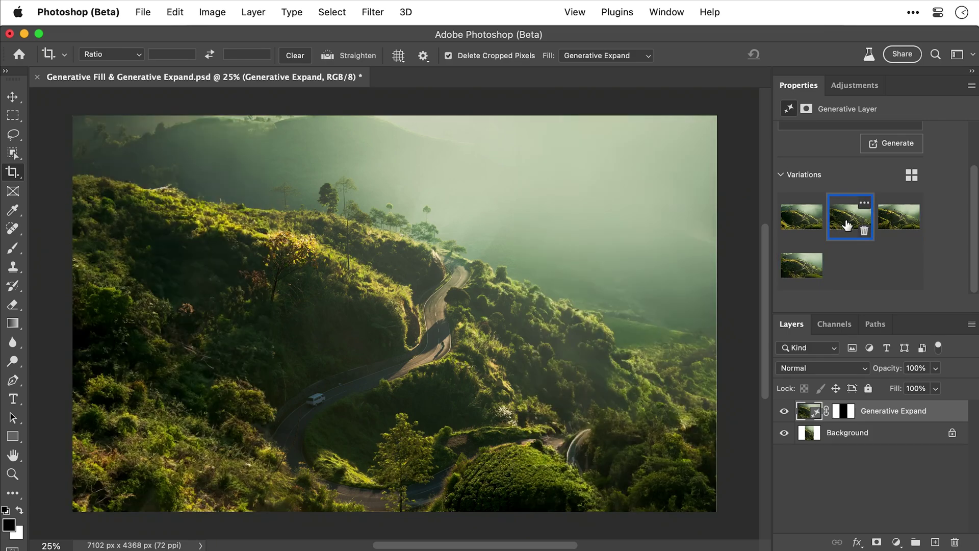
- Lasso the white van and the motorcyclist on the winding road as one selection
key("v")
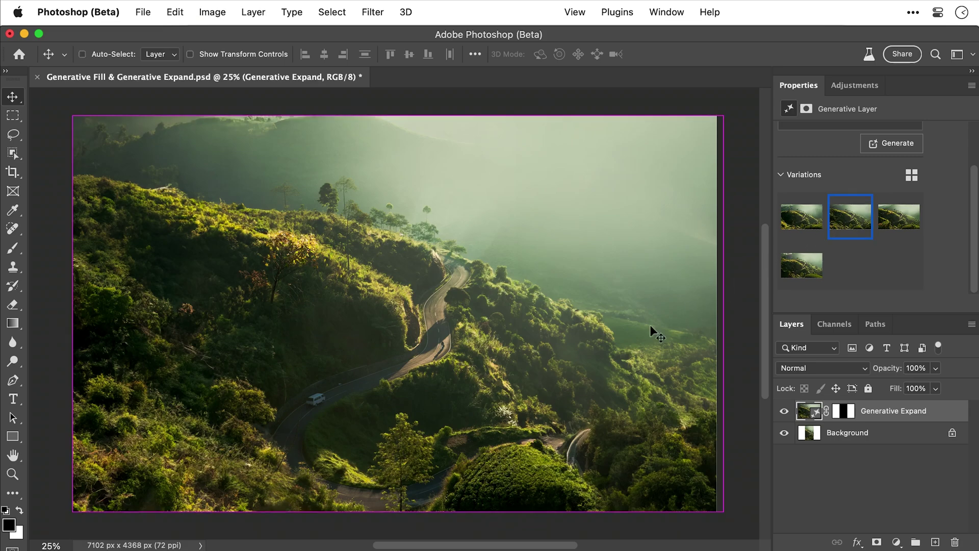
key("super+equal")
key("super+equal")
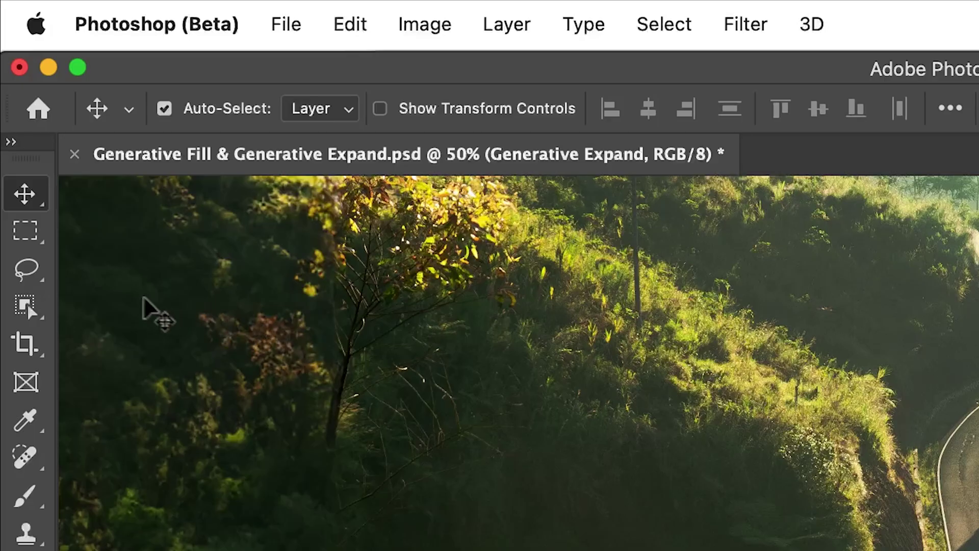
left_click(26, 270)
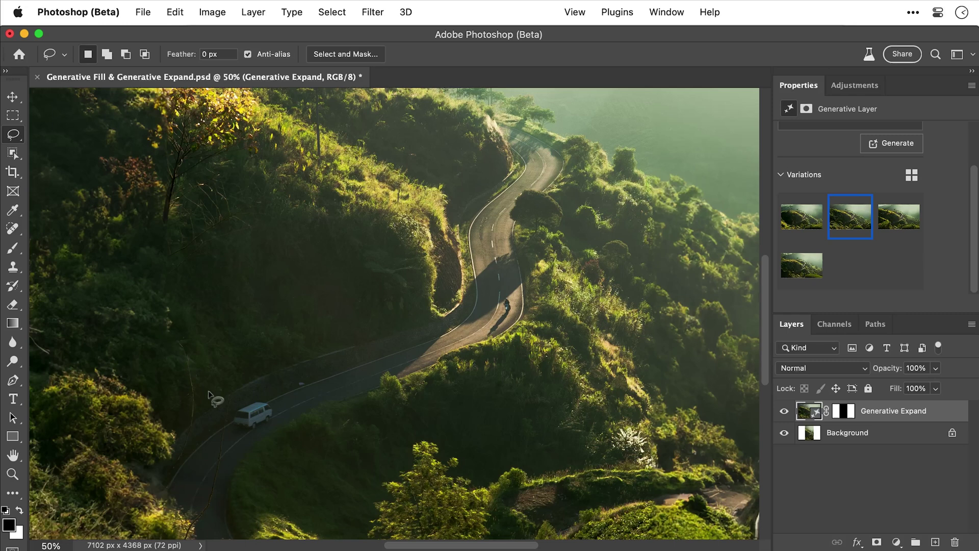
mouse_move(227, 411)
left_mouse_down()
mouse_move(269, 401)
mouse_move(278, 409)
mouse_move(262, 430)
mouse_move(227, 425)
left_mouse_up()
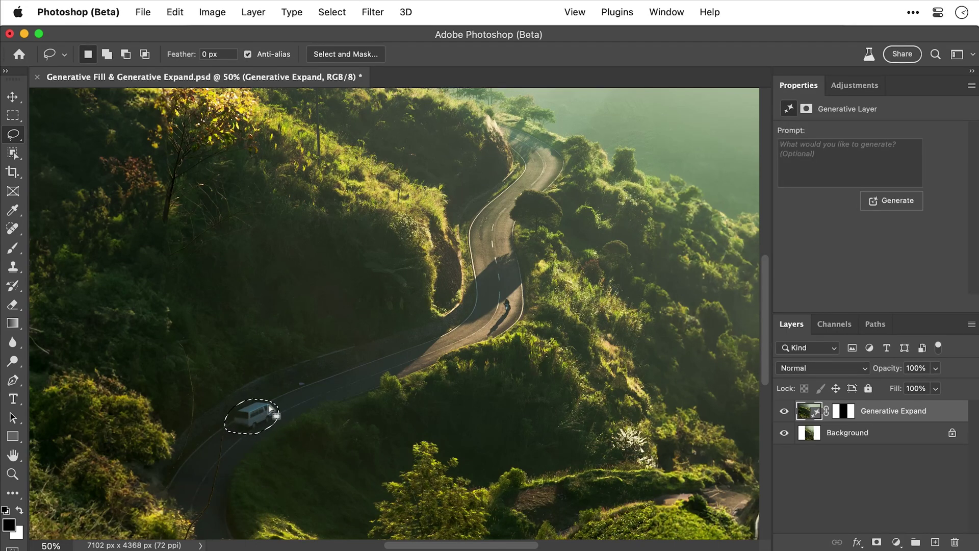
key("shift")
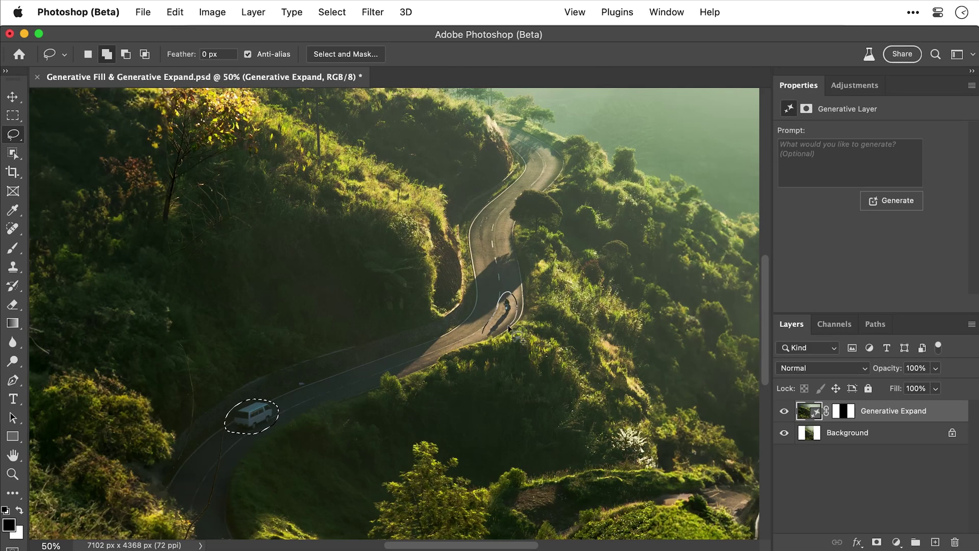
left_click_drag(483, 339, 482, 337)
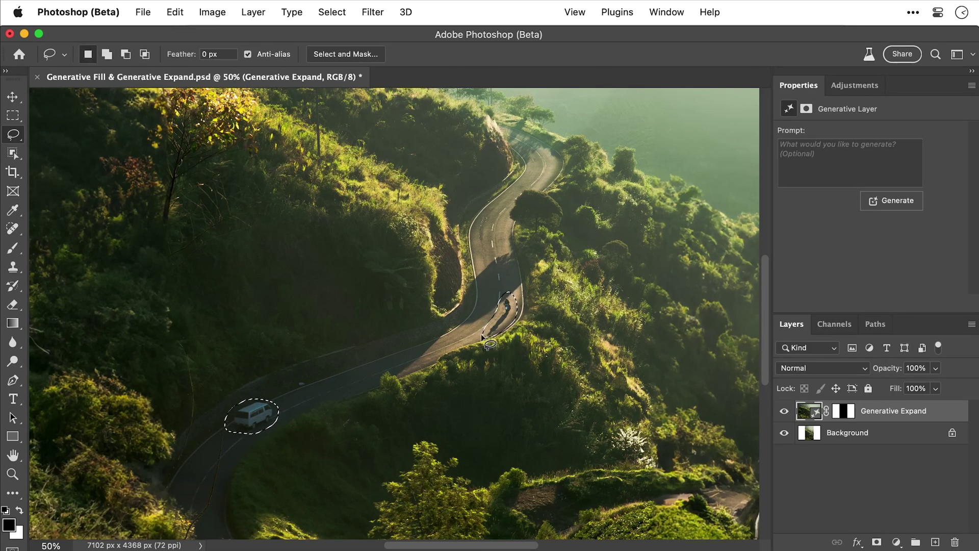
key("super+0")
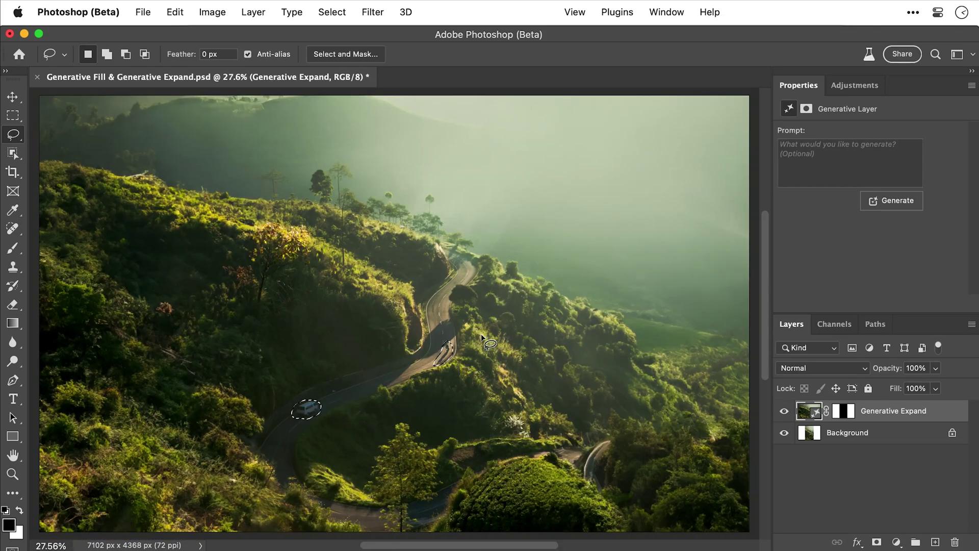
- Enable the Contextual Task Bar and run a prompt-less Generative Fill to remove them
left_click(666, 12)
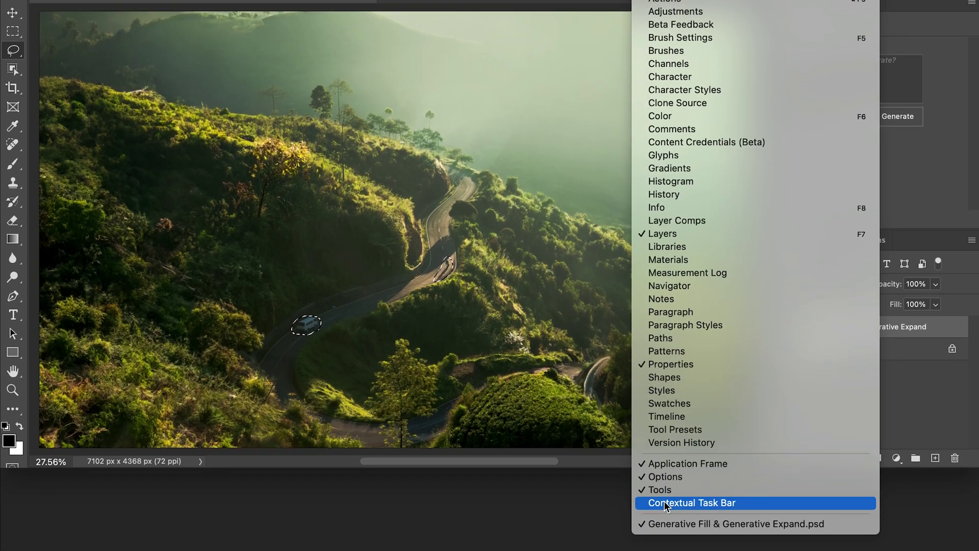
left_click(664, 503)
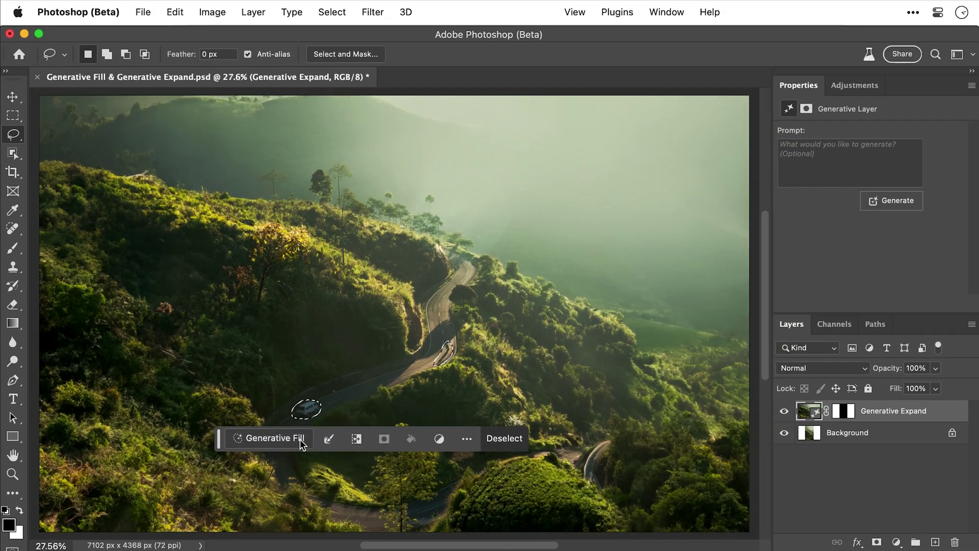
left_click(300, 440)
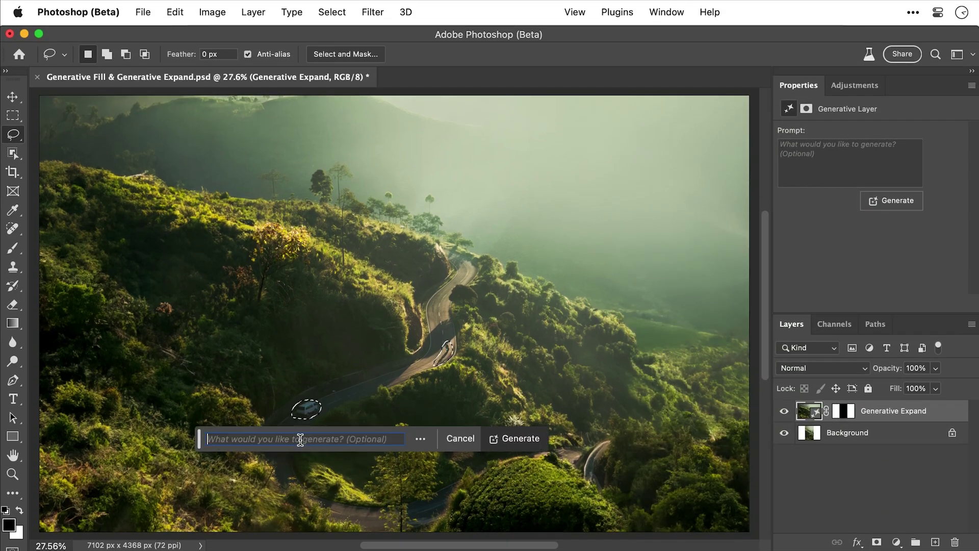
left_click(520, 440)
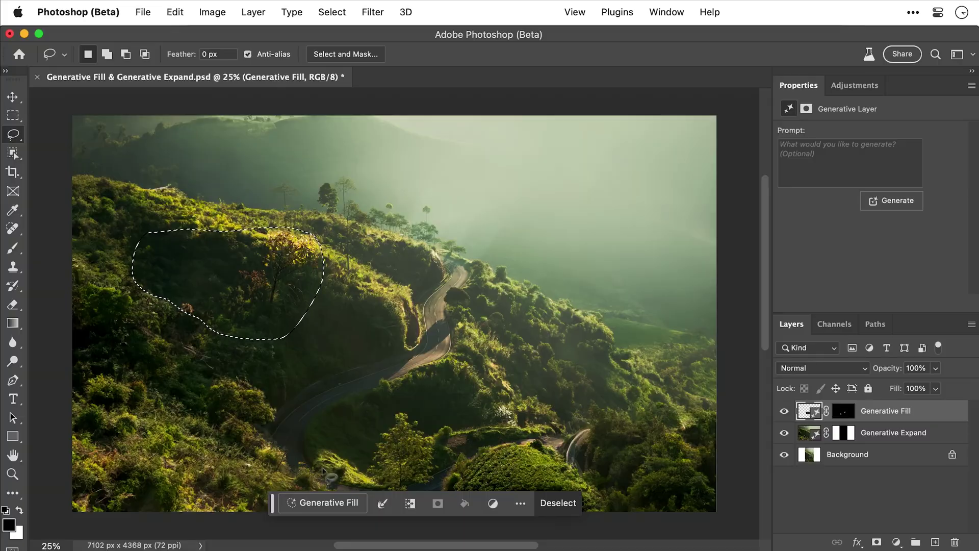
- Generate fill in the hillside selection with the prompt 'castle ruins on hillside'
left_click(345, 500)
type("castl")
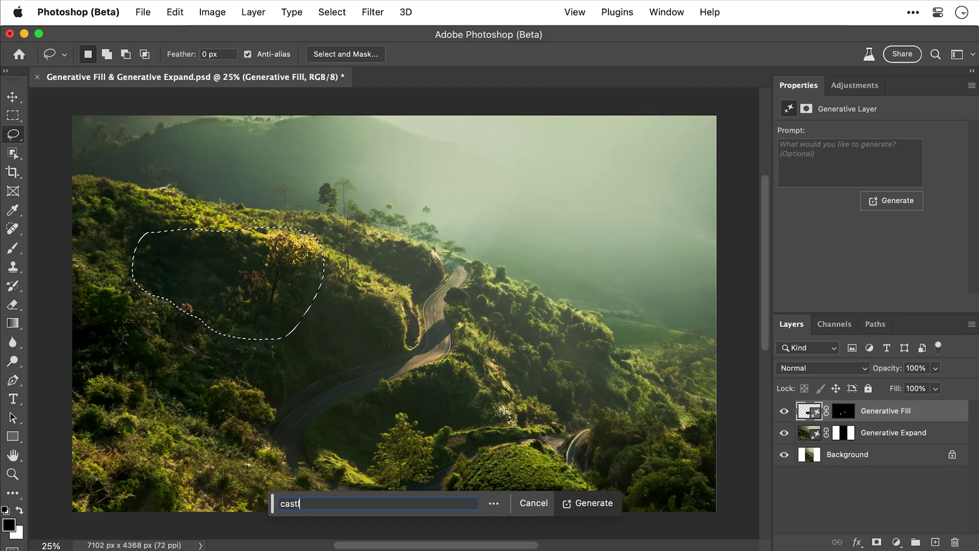
type("e ruins on ")
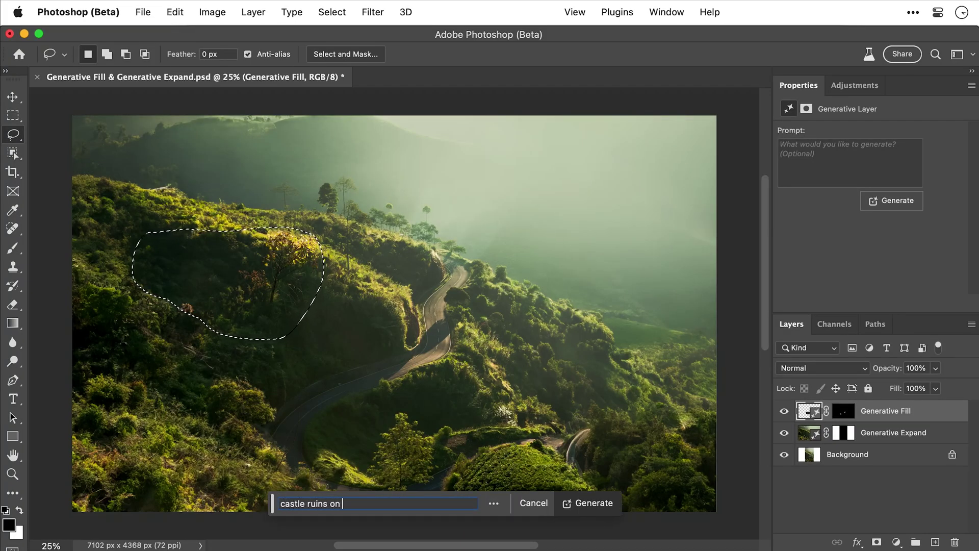
type("hillside")
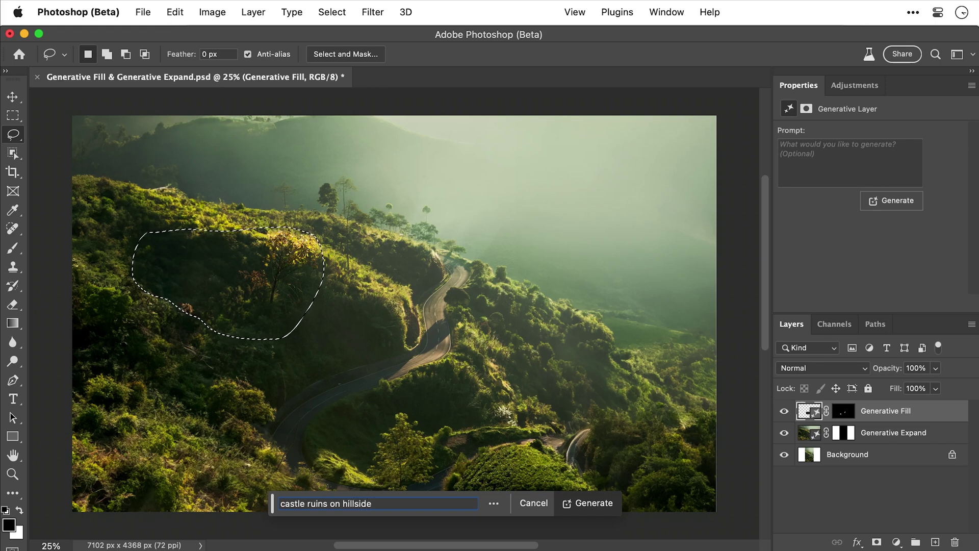
key("Return")
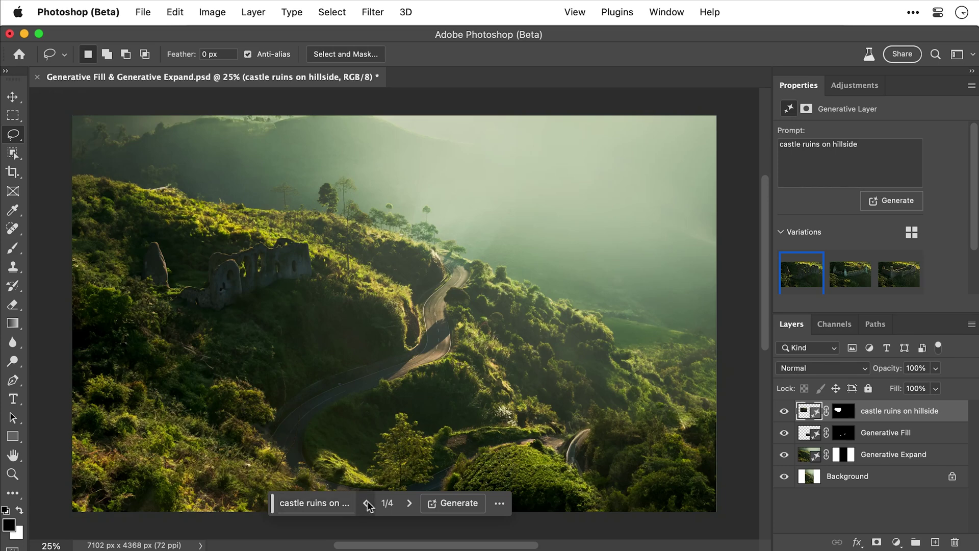
- Browse the castle ruins variations, generate more, and settle on variation 4 of 8
left_click(410, 503)
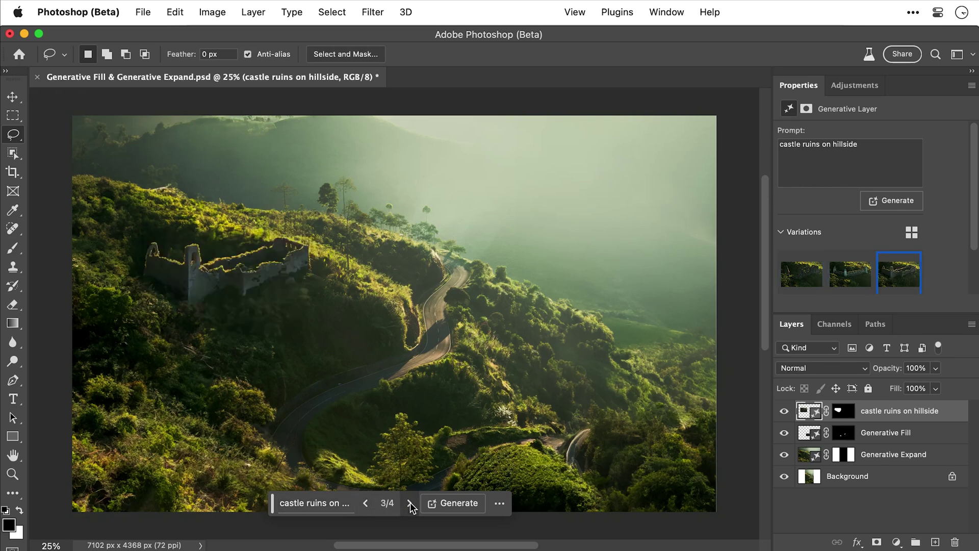
left_click(410, 503)
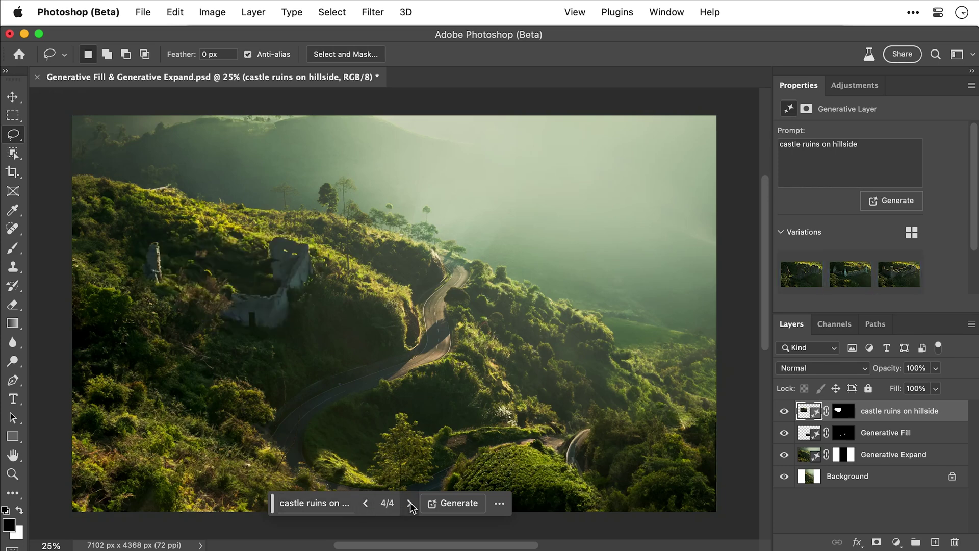
left_click(452, 503)
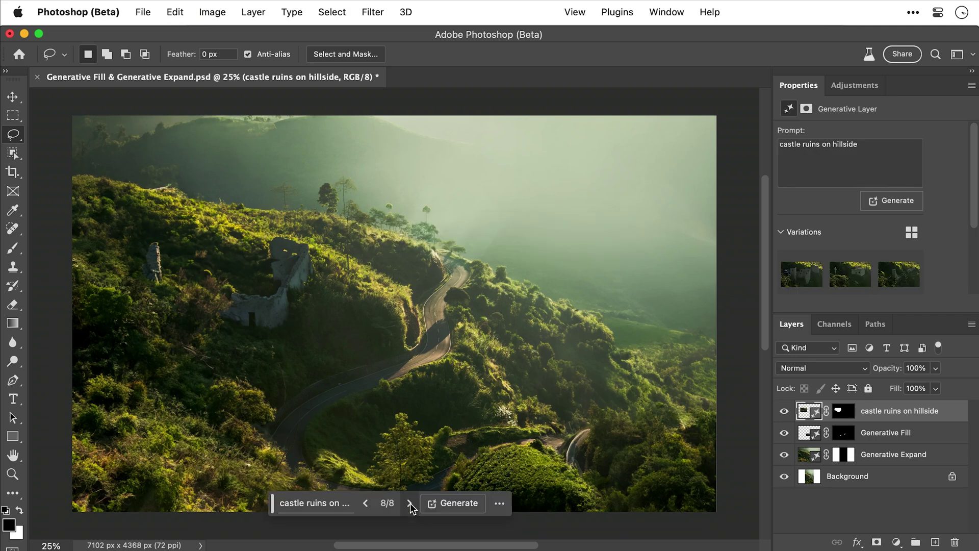
left_click(410, 503)
left_click(410, 502)
left_click(410, 503)
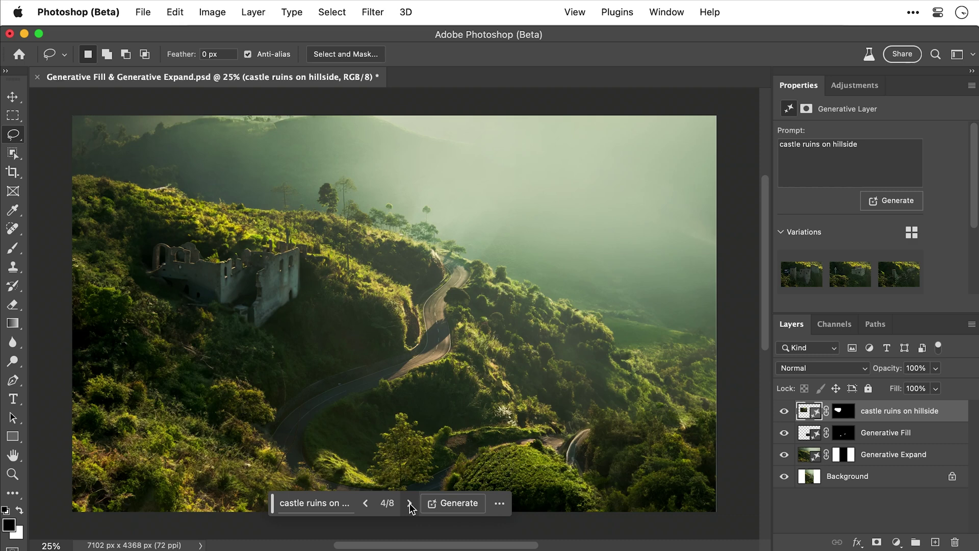
- Lasso the right foreground and generate fill with 'blurred grass in foreground'
mouse_move(666, 199)
left_mouse_down()
mouse_move(535, 247)
mouse_move(469, 530)
mouse_move(683, 531)
mouse_move(726, 493)
mouse_move(721, 206)
mouse_move(666, 200)
left_mouse_up()
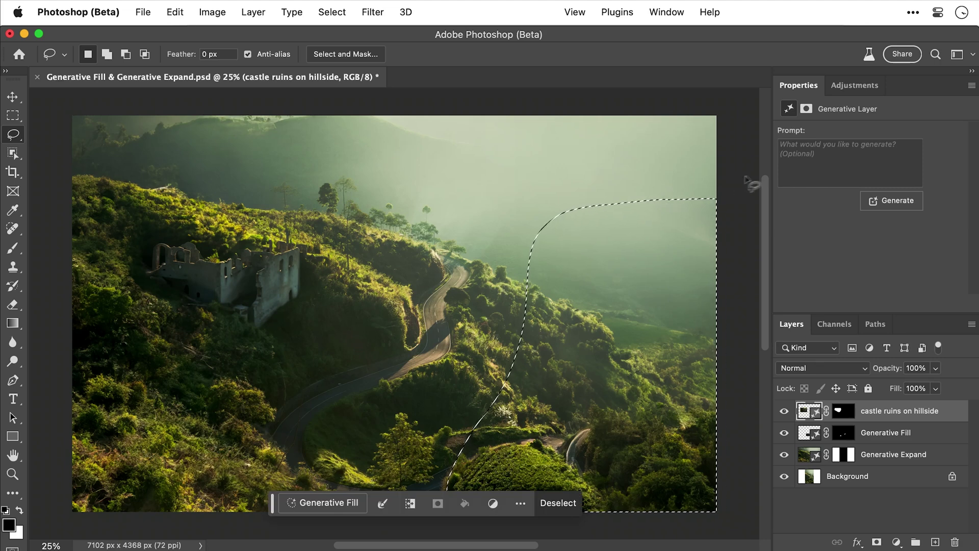
left_click(801, 157)
type("blurre")
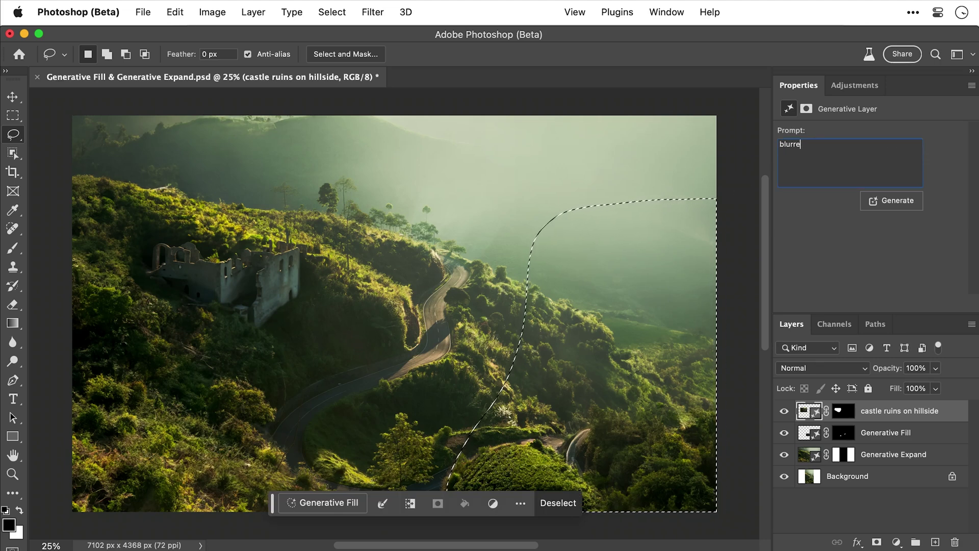
type("d grass in f")
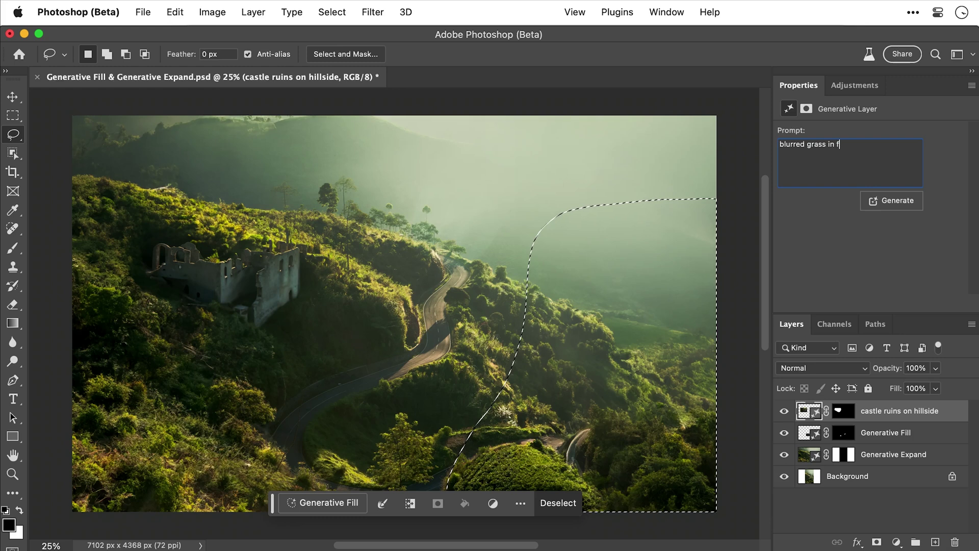
type("oreground")
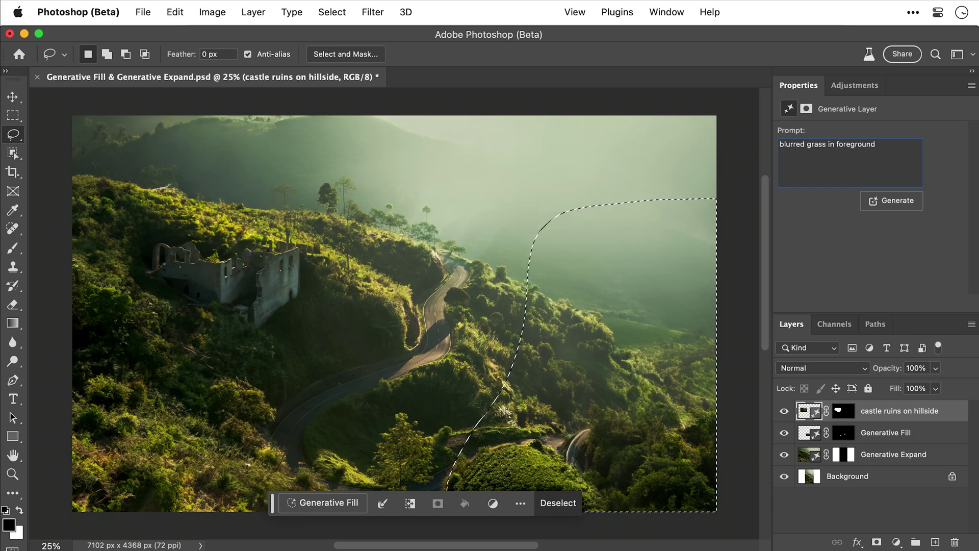
key("Return")
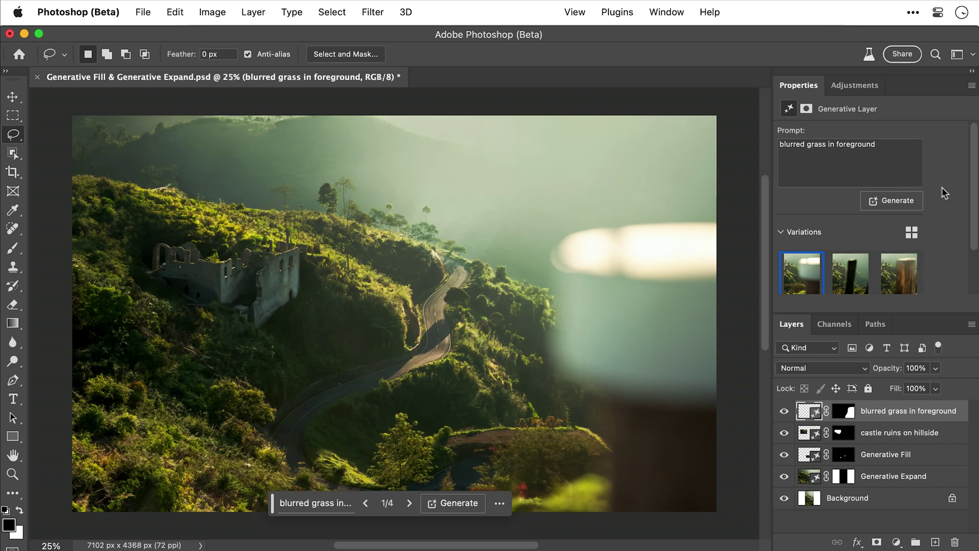
- Preview the second, third and fourth blurred grass variations
left_click_drag(974, 198, 973, 246)
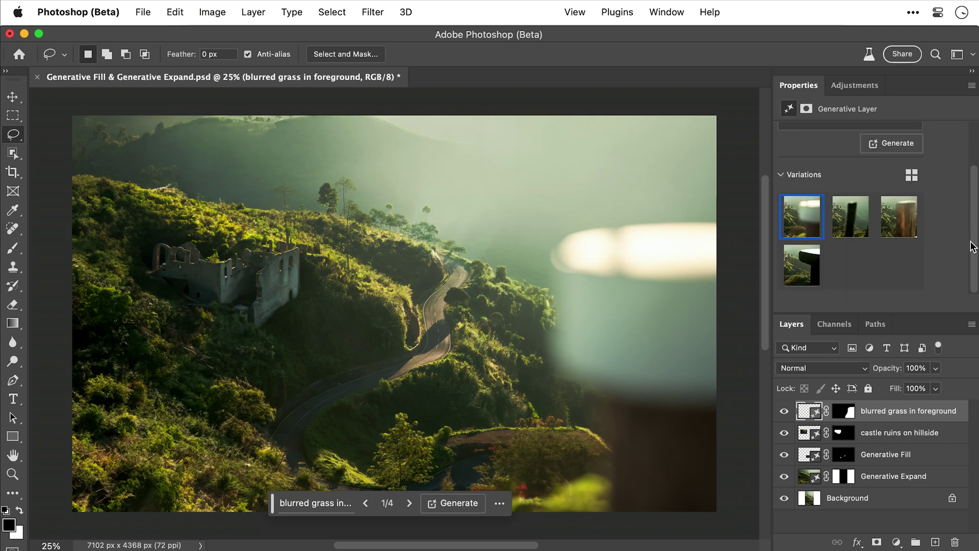
left_click(847, 223)
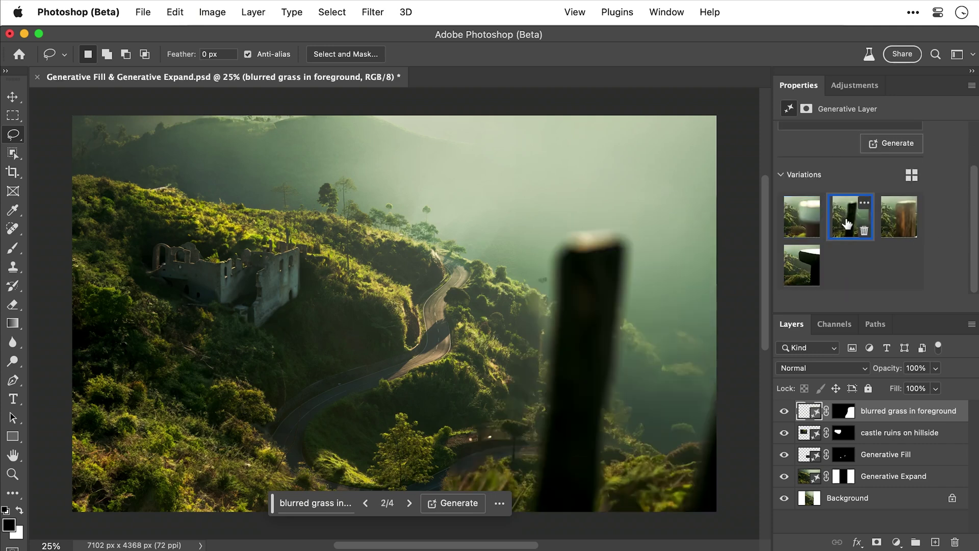
left_click(896, 220)
left_click(804, 275)
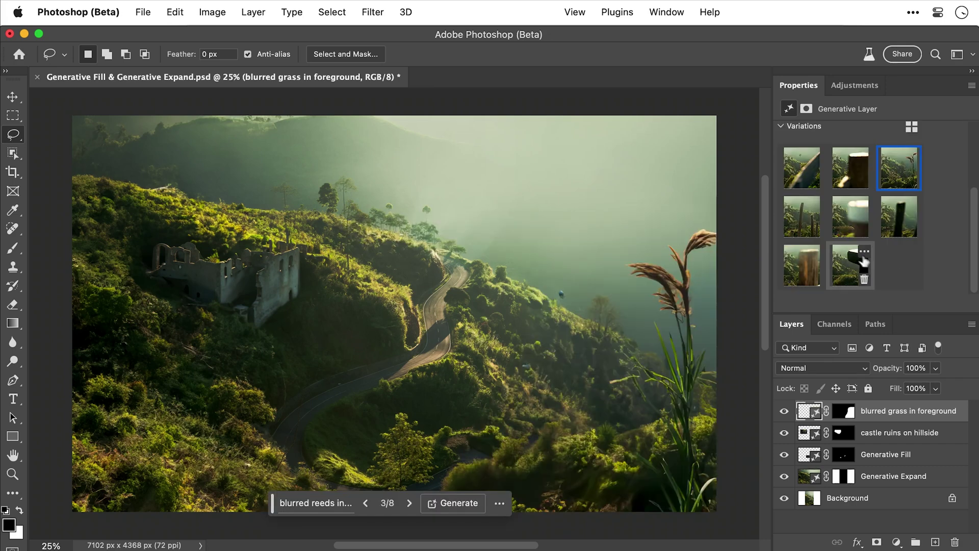
- Regenerate with the prompt 'grass in foreground' and pick variation 3, grass on a rock
left_click(866, 179)
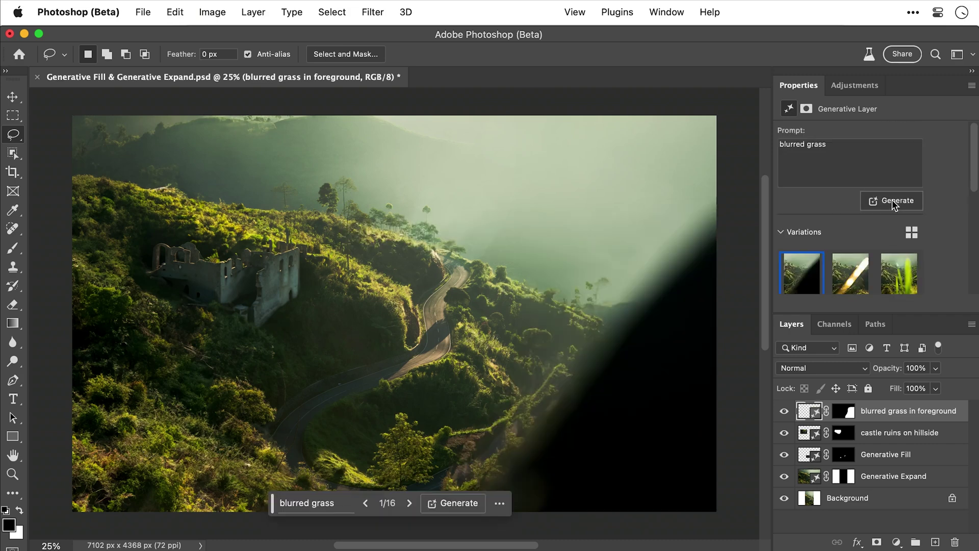
left_click(892, 200)
type("gr")
type("ass in foreground")
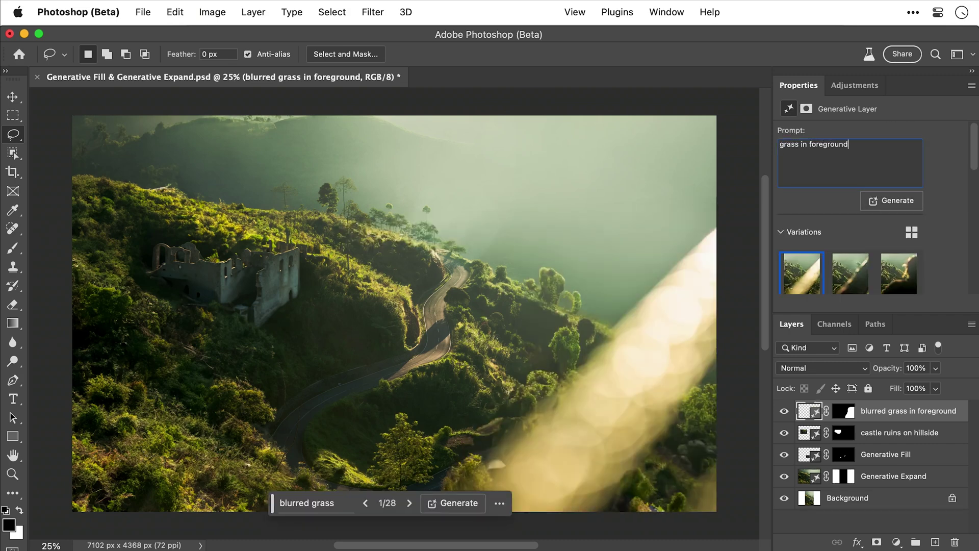
key("Return")
left_click(869, 273)
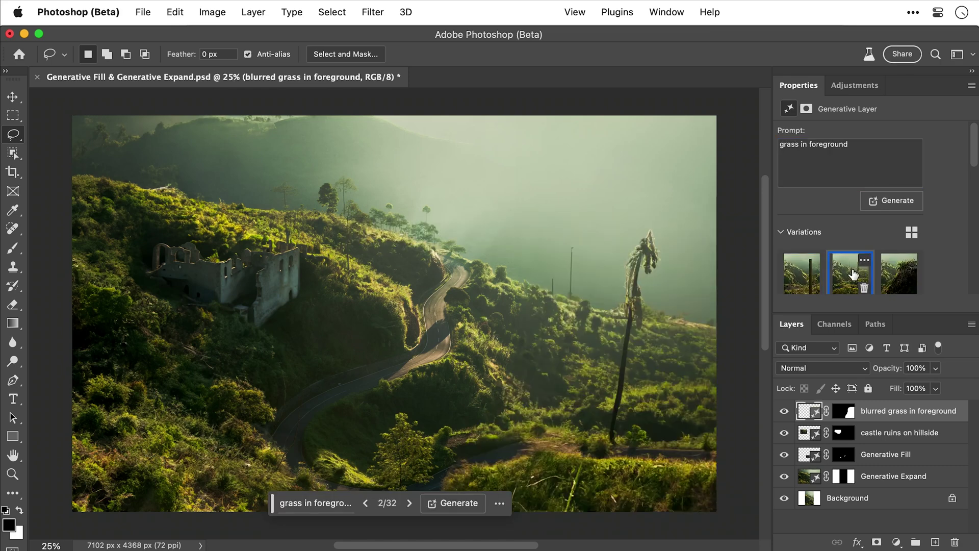
left_click(892, 274)
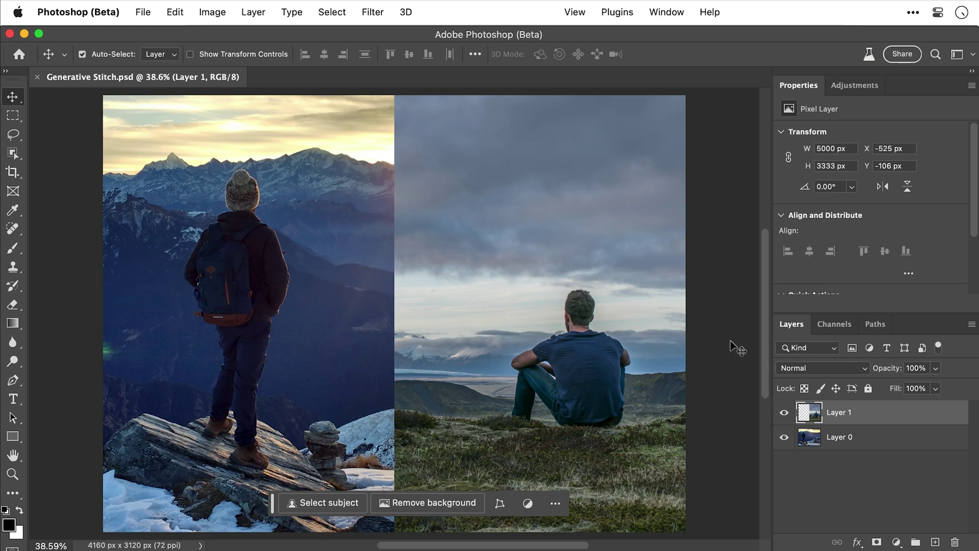
- Apply Match Color to Layer 0 using Layer 1 of Generative Stitch.psd as the source
left_click(785, 413)
left_click(785, 413)
left_click(839, 440)
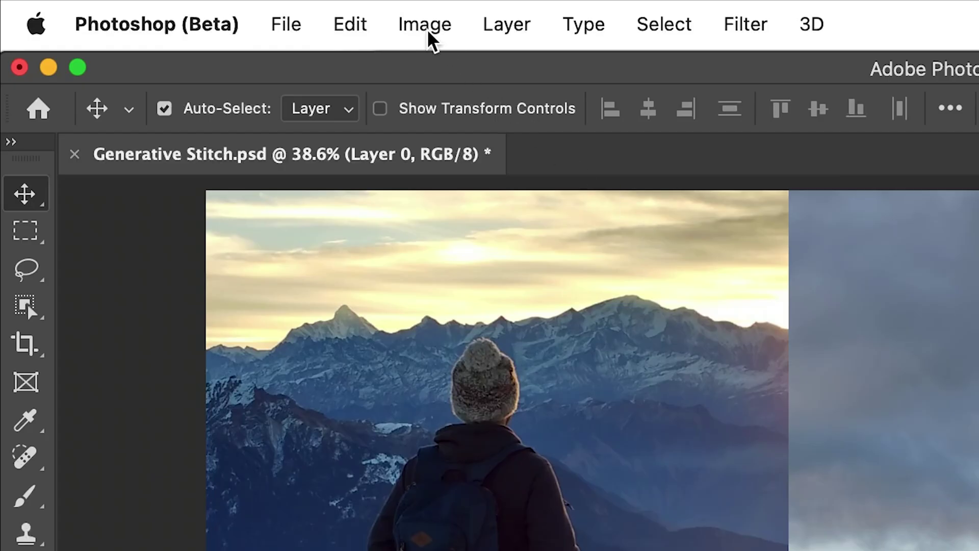
left_click(213, 13)
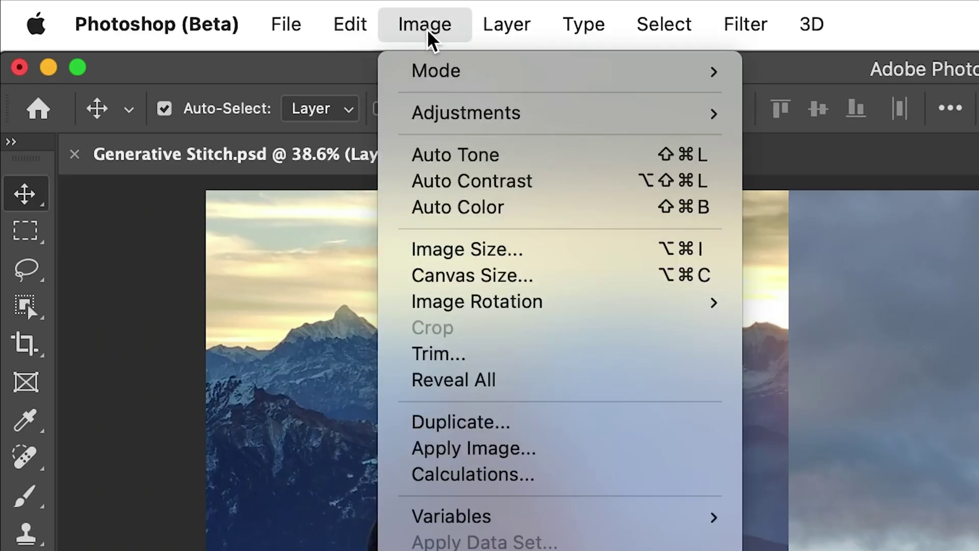
mouse_move(431, 118)
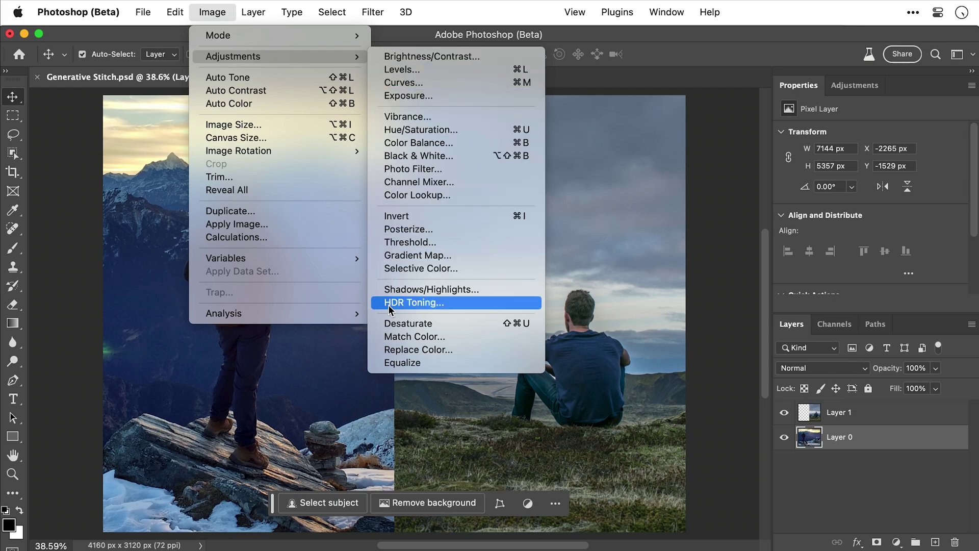
left_click(389, 337)
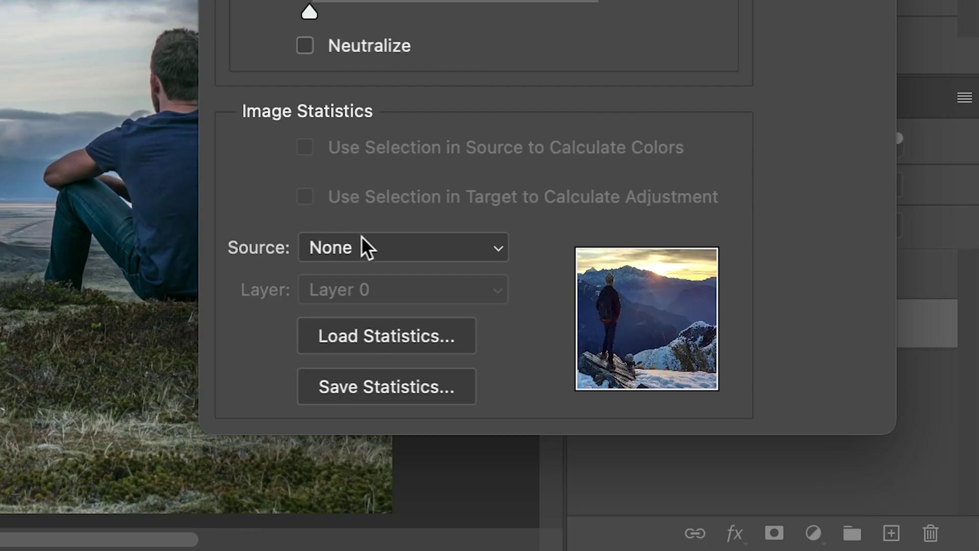
left_click(682, 399)
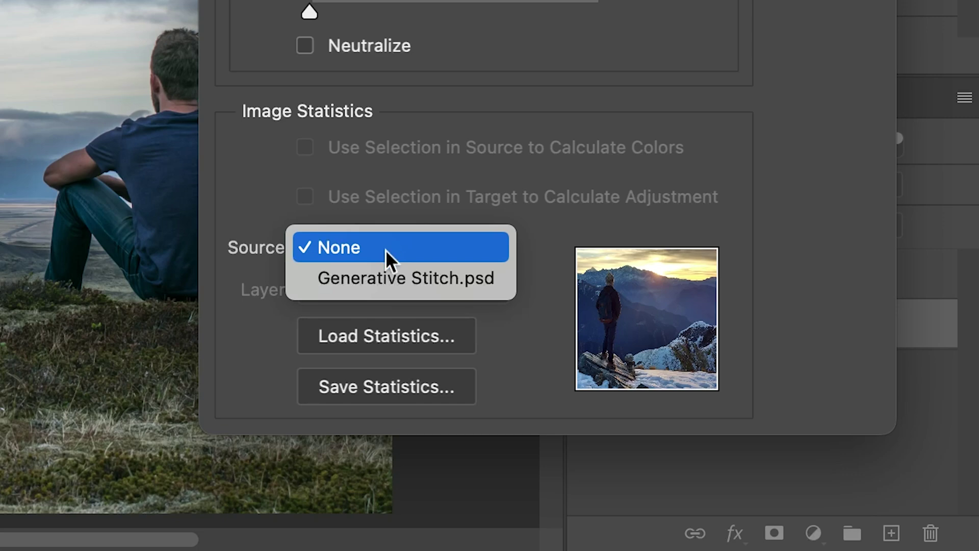
left_click(385, 277)
left_click(386, 278)
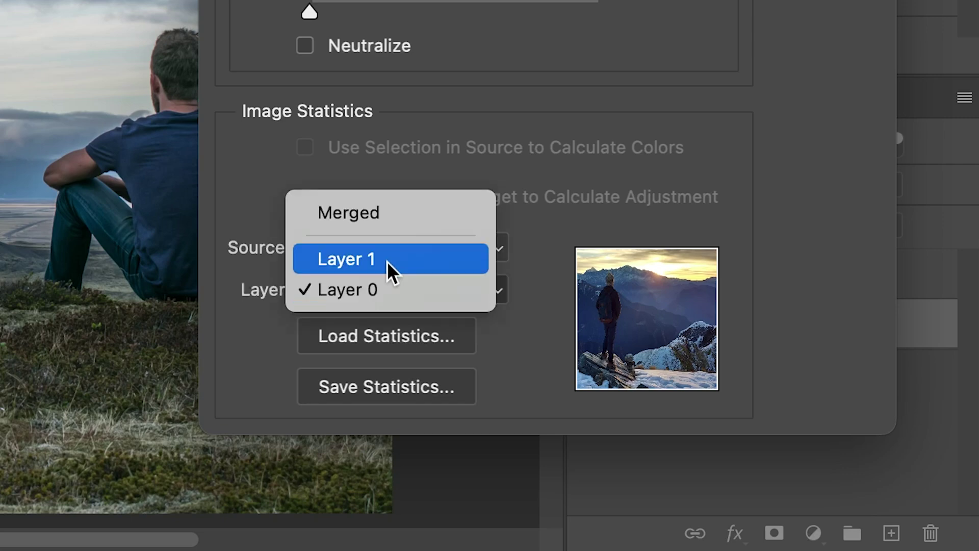
left_click(387, 261)
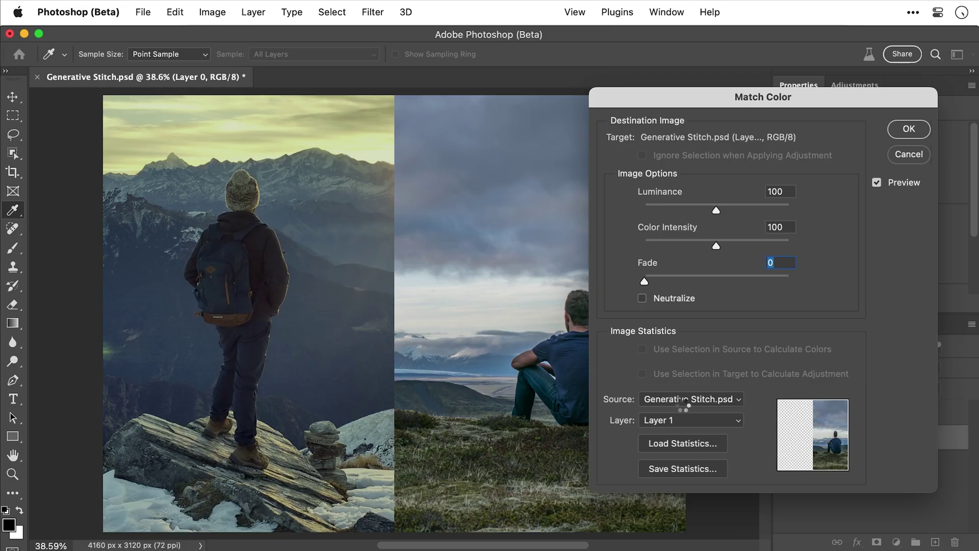
key("Return")
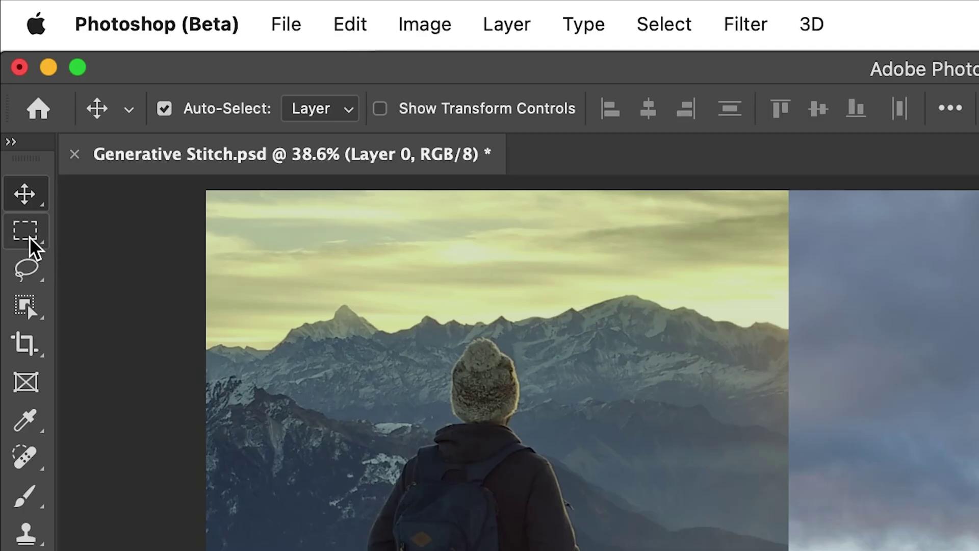
- Select a vertical strip over the seam between the photos and generate a prompt-less fill
left_click(14, 118)
key("super+minus")
left_click_drag(328, 103, 478, 518)
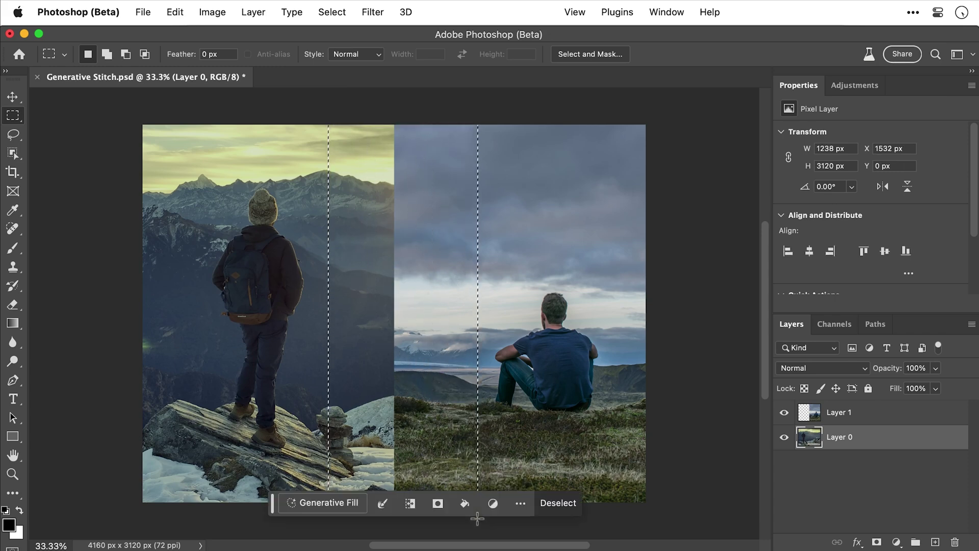
left_click(353, 507)
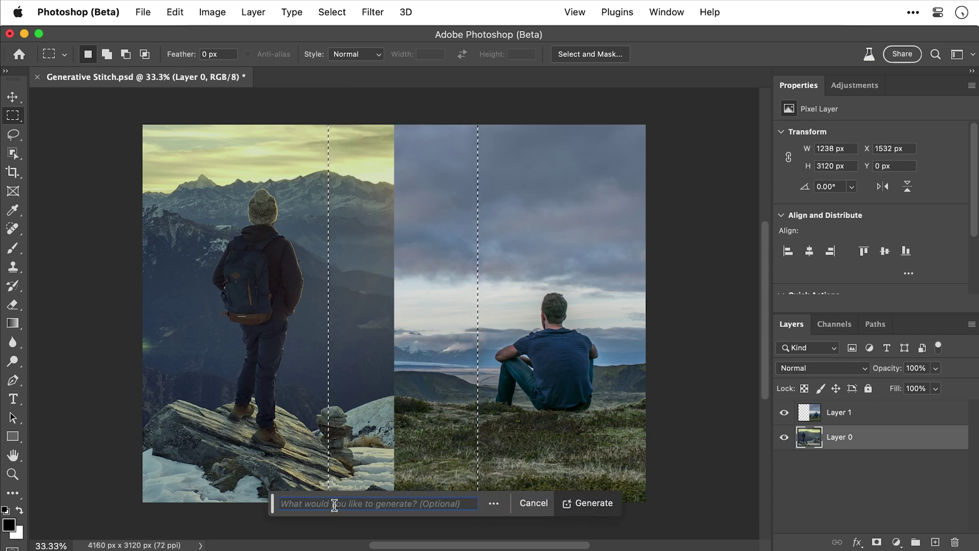
left_click(592, 504)
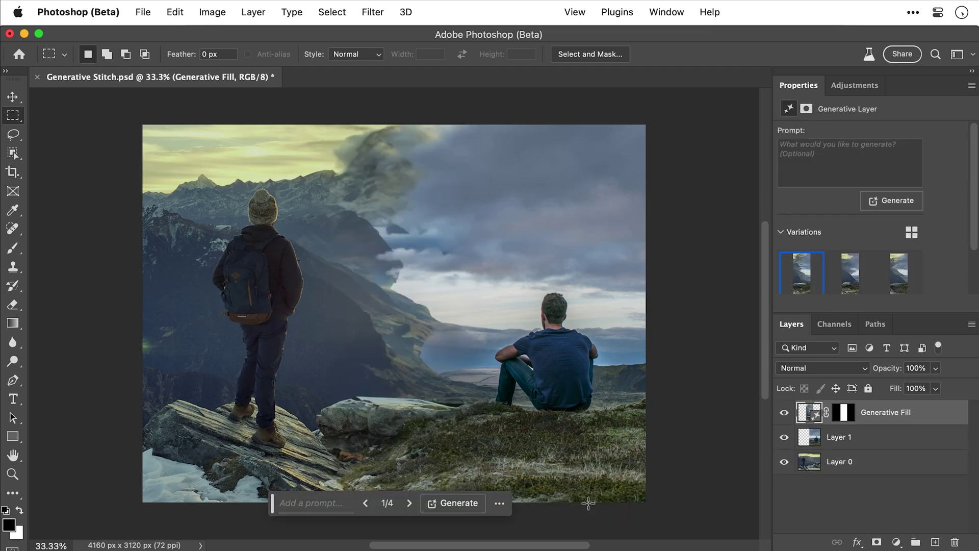
- Step through the seam-blending variations to settle on variation 4 of 4
left_click(410, 504)
left_click(410, 504)
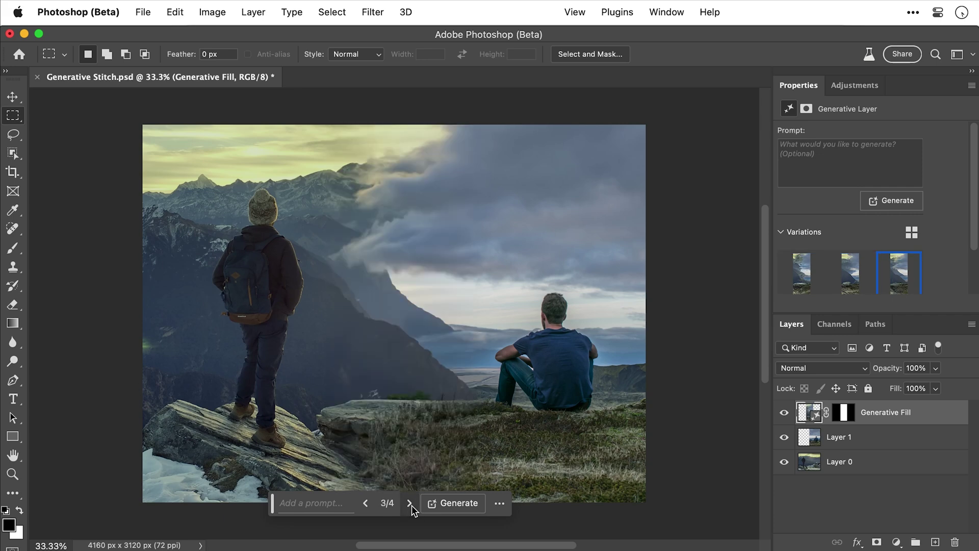
left_click(410, 504)
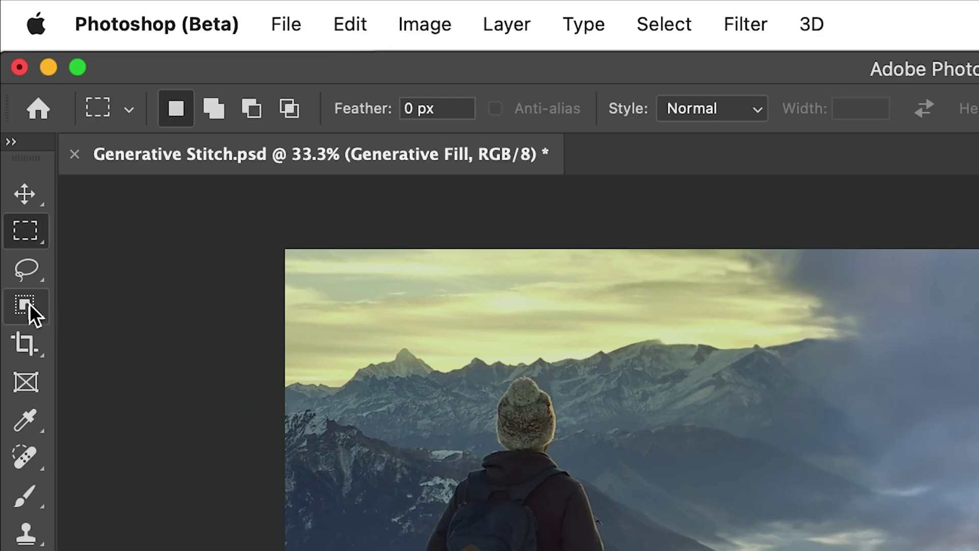
left_click(14, 152)
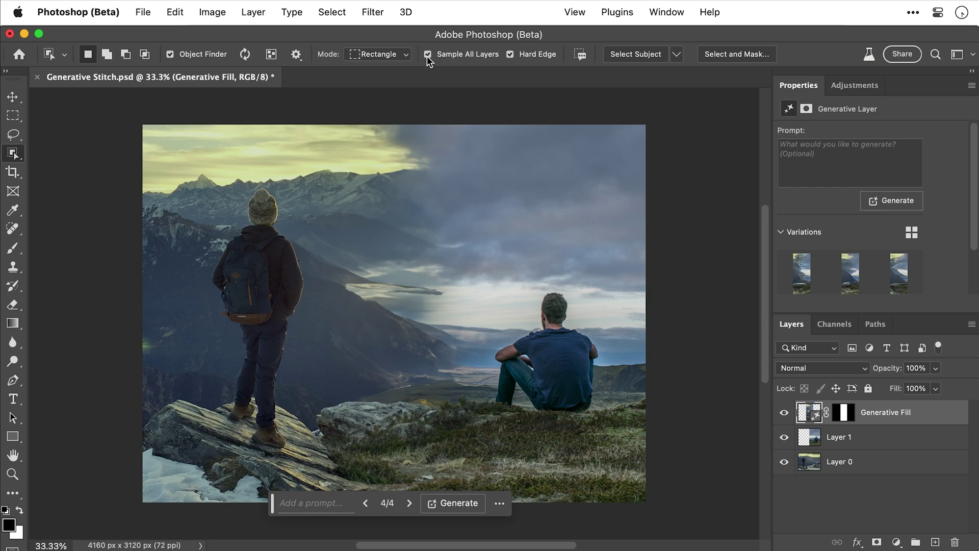
- Select the standing hiker, including backpack and head, and the sitting man
left_click(262, 253)
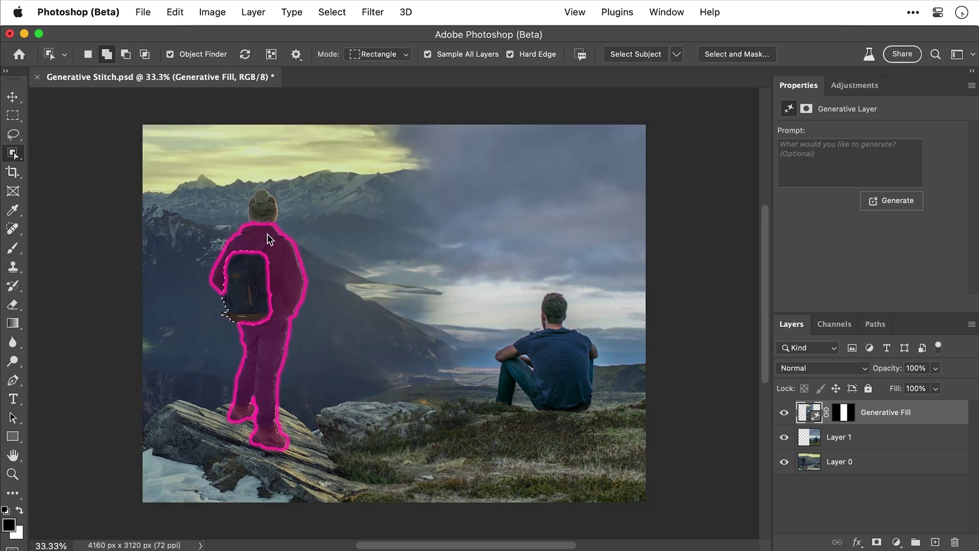
left_click(268, 234)
left_click(264, 210)
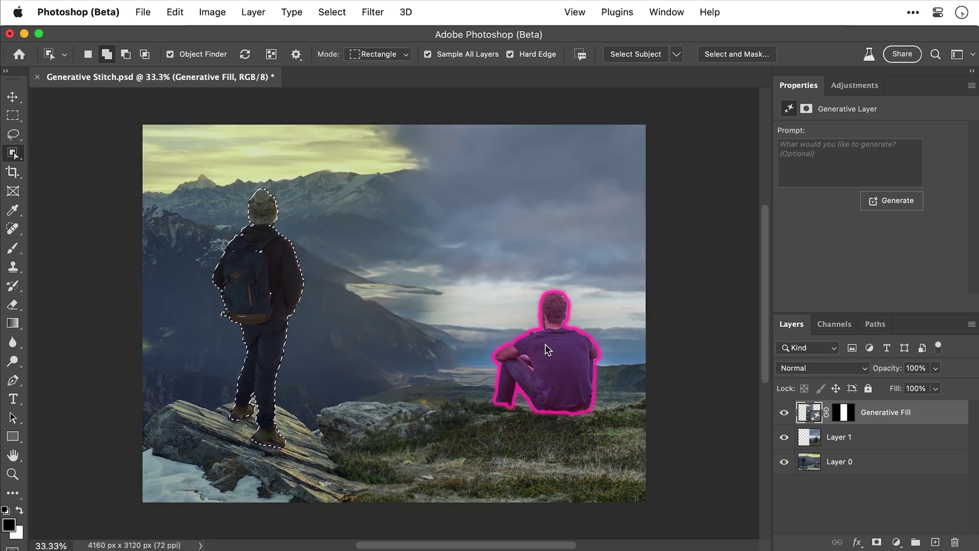
left_click(546, 348)
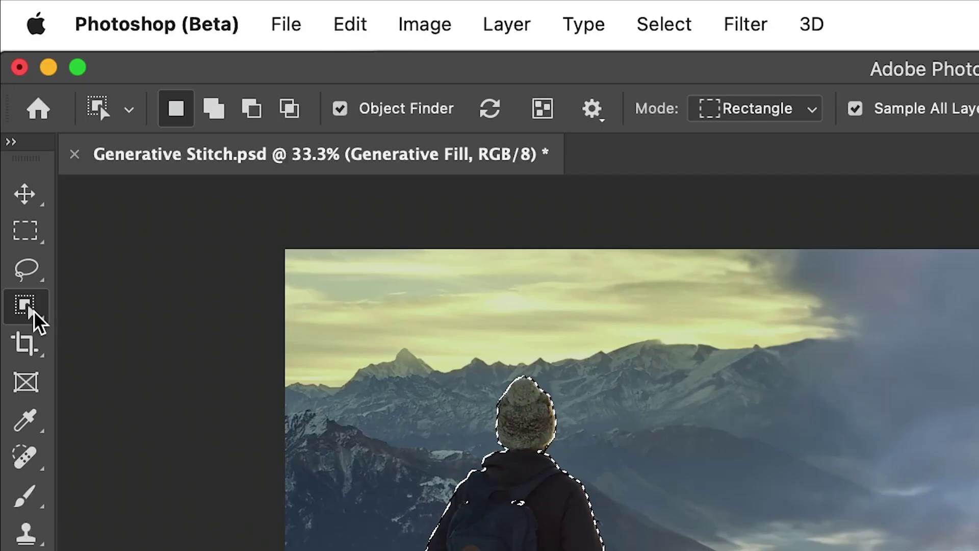
- Paint the rock, snow and grassy foreground into the selection, sampling all layers
mouse_move(34, 310)
left_mouse_down()
mouse_move(76, 316)
mouse_move(76, 335)
left_mouse_up()
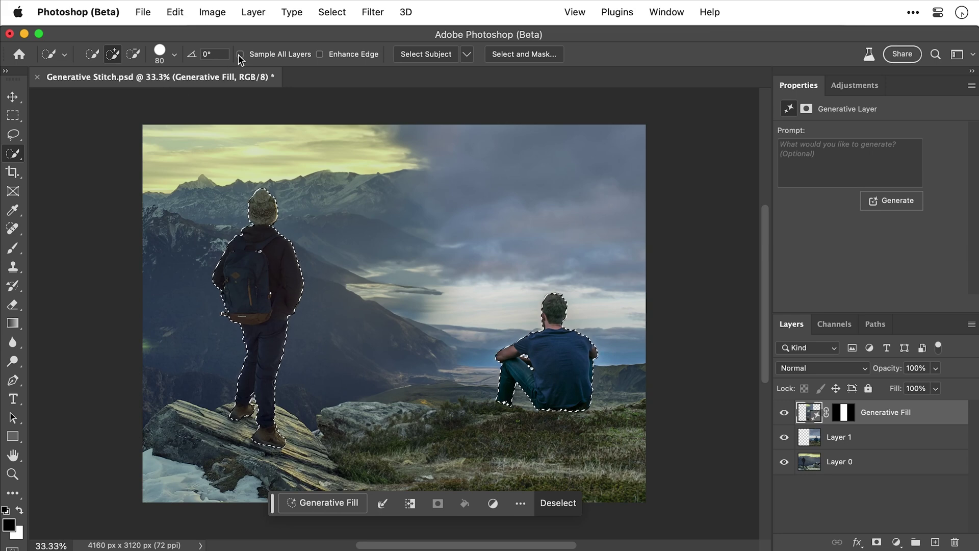
left_click(239, 54)
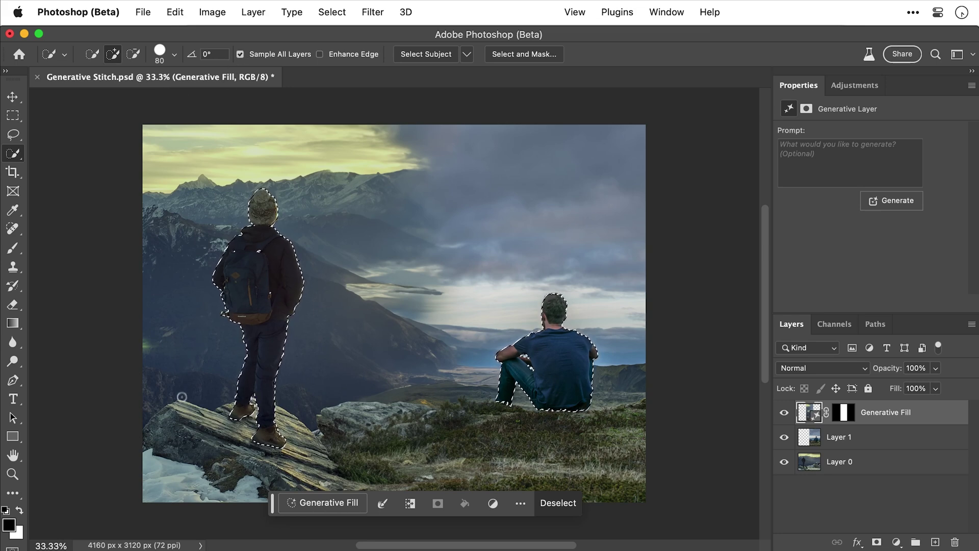
mouse_move(181, 396)
left_mouse_down()
mouse_move(173, 459)
mouse_move(197, 419)
left_mouse_up()
mouse_move(261, 414)
left_mouse_down()
mouse_move(295, 444)
mouse_move(246, 467)
left_mouse_up()
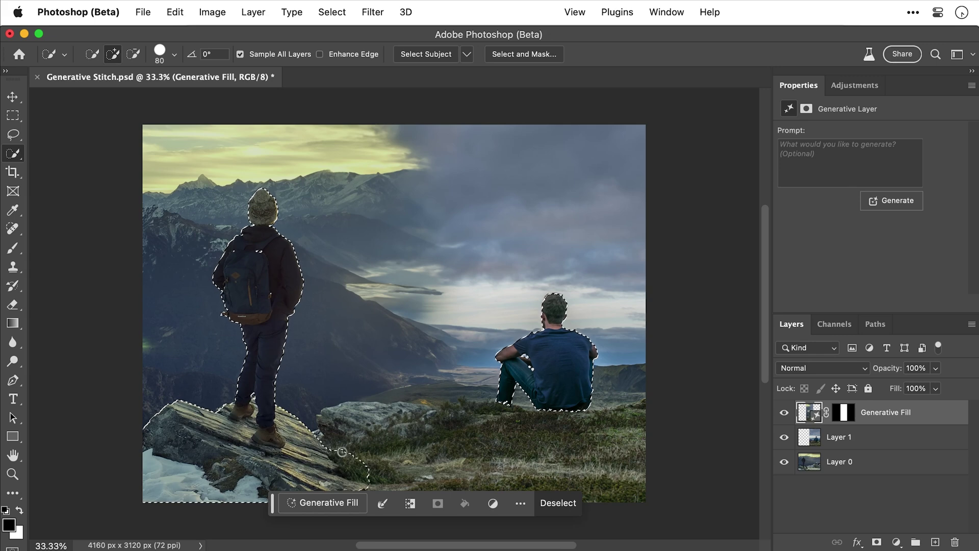
left_click_drag(359, 413, 446, 413)
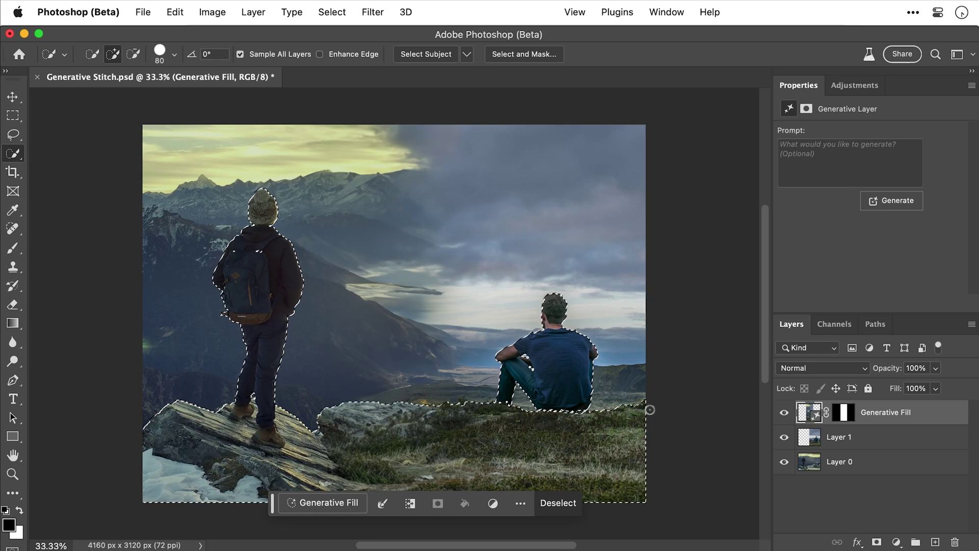
- Invert the selection and generate 'mountain landscape and clouds', choosing the stormy cloud variation
left_click(323, 503)
key("super+shift+i")
type("mount")
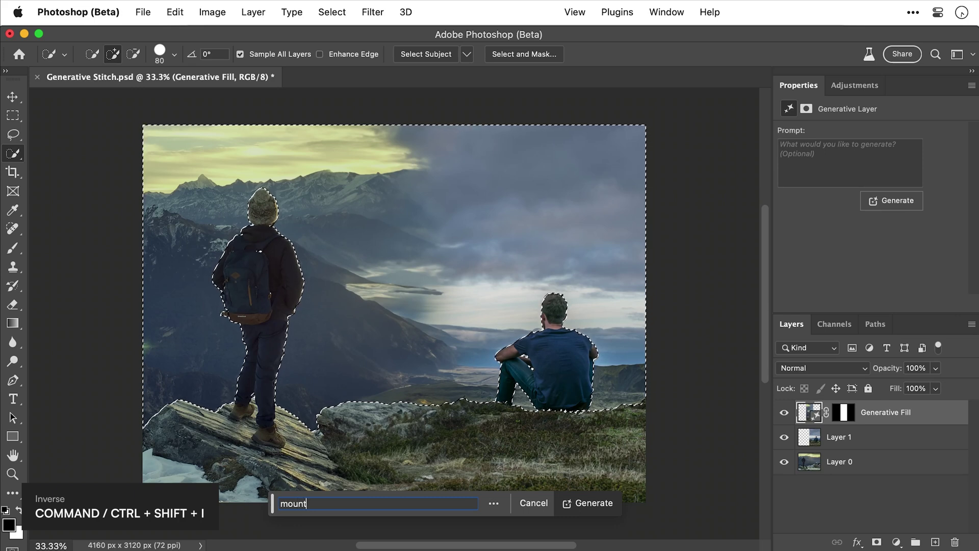
type("ain landsc")
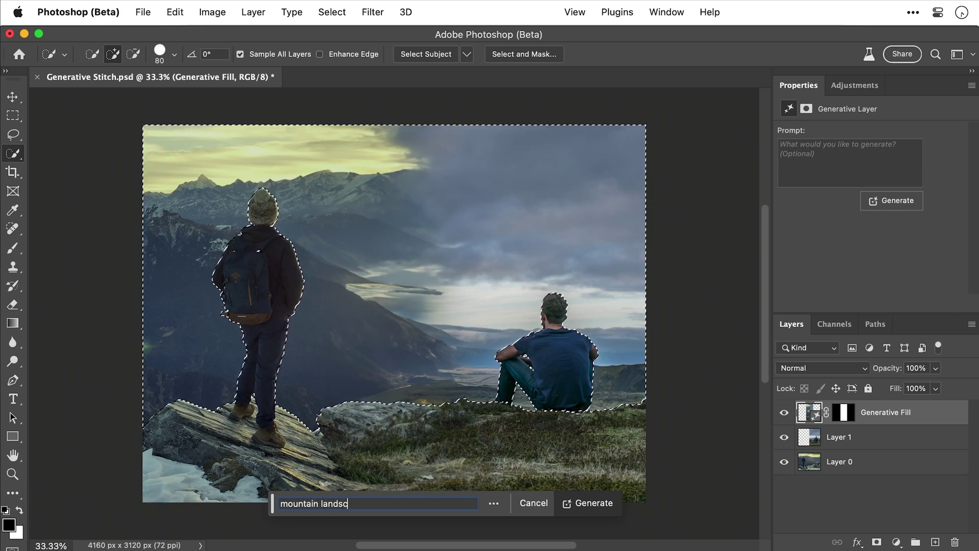
type("ape and ")
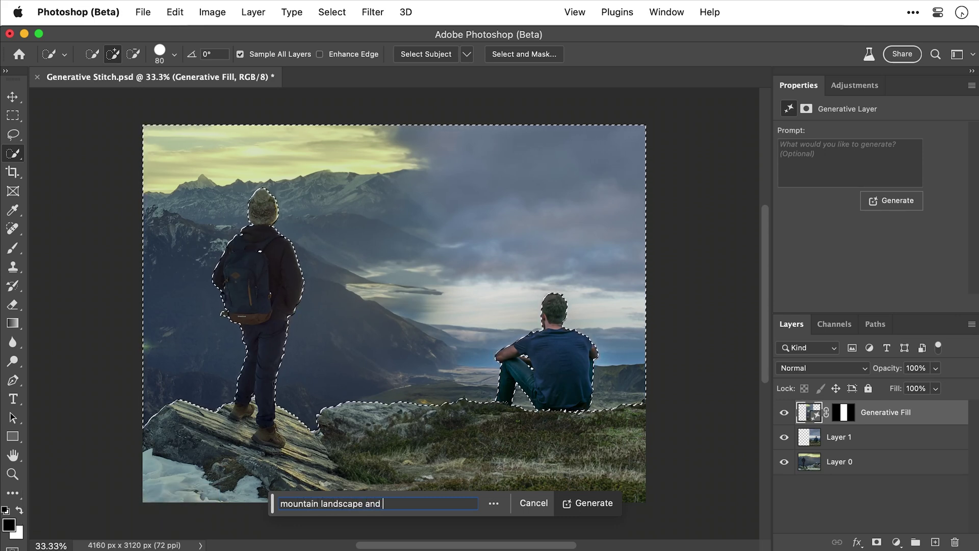
type("clouds")
key("Return")
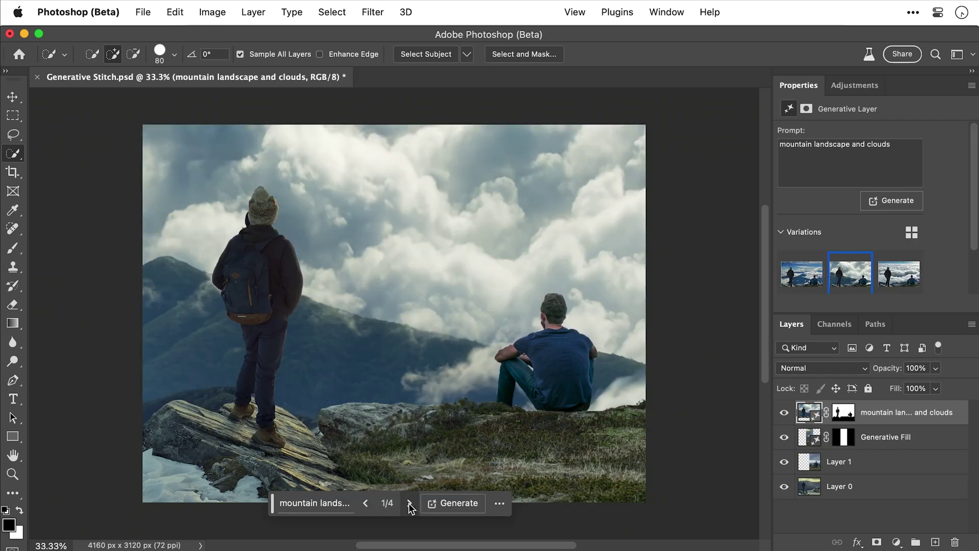
left_click(410, 504)
left_click(410, 504)
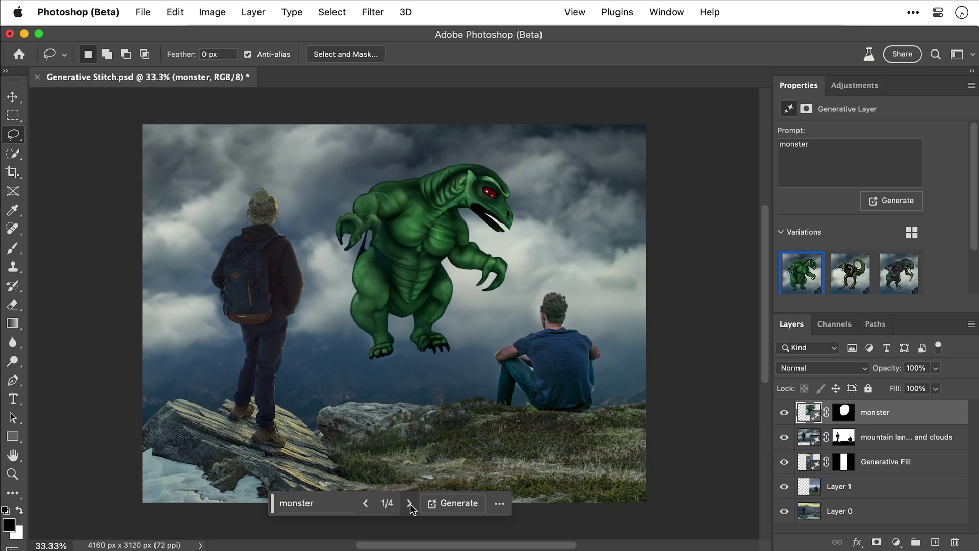
- Cycle through the monster variations, then hide the monster layer
left_click(410, 503)
left_click(410, 503)
left_click(410, 504)
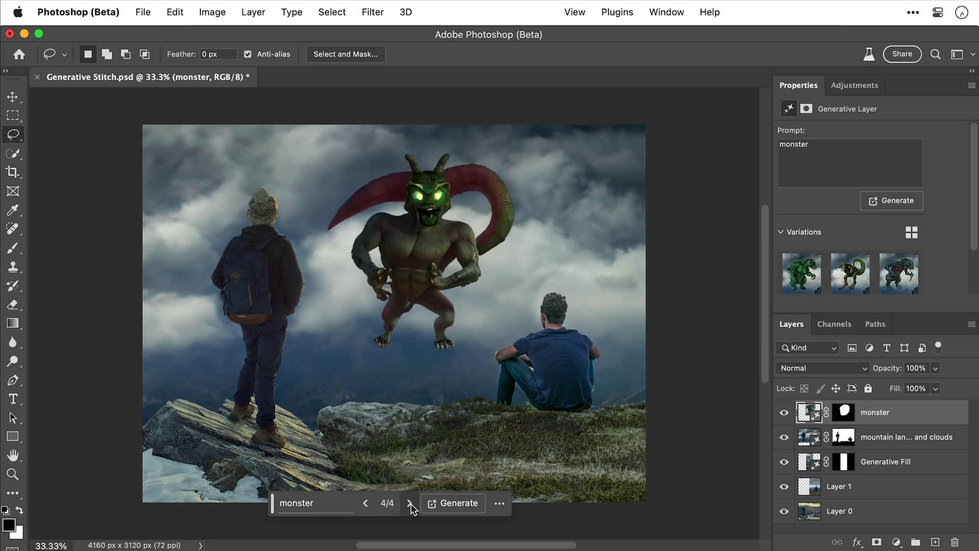
left_click(785, 413)
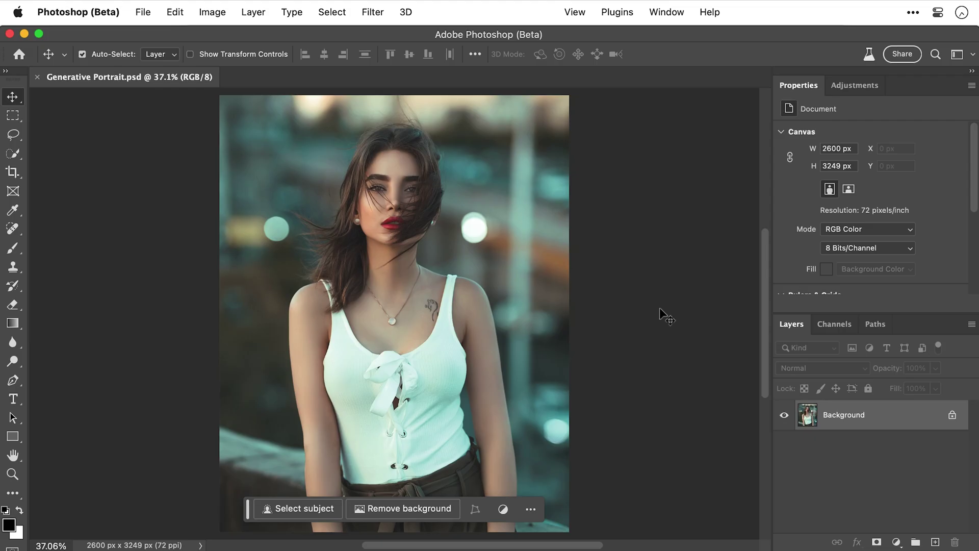
- Lasso around the woman's white top and torso
key("l")
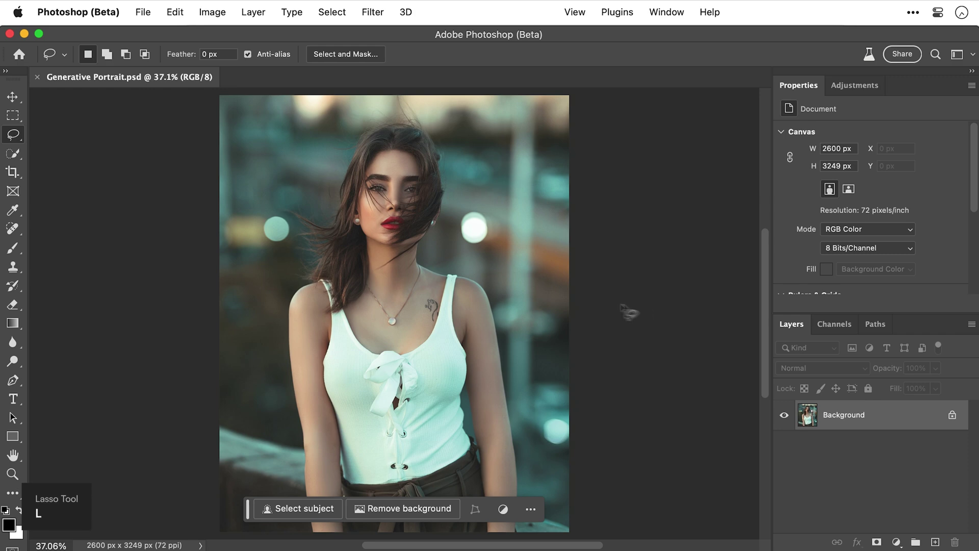
left_click_drag(308, 269, 313, 306)
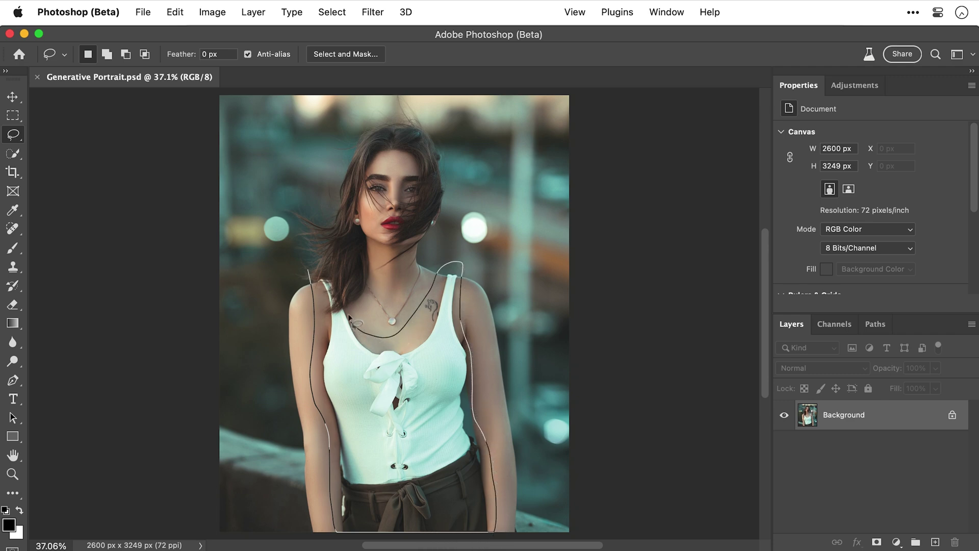
left_click_drag(322, 273, 312, 271)
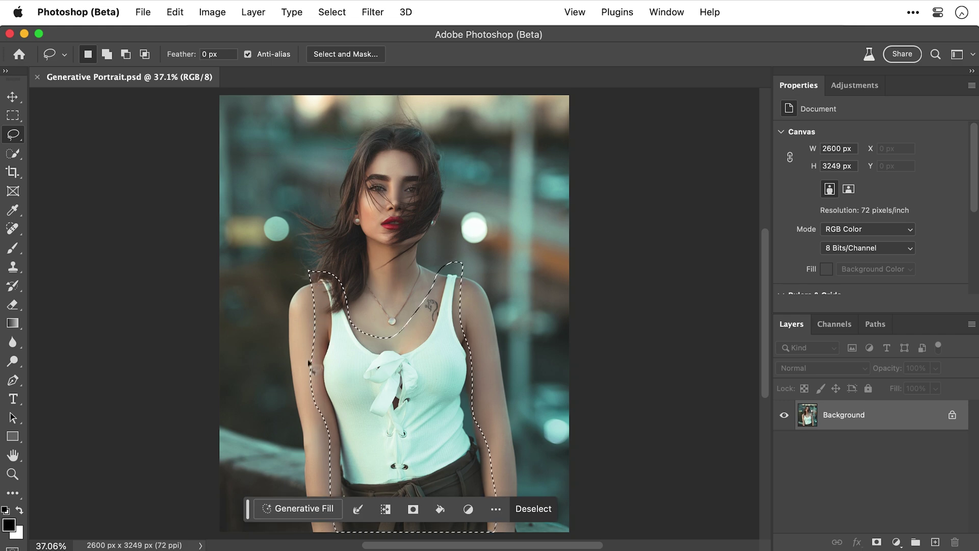
- Generate 'red dress' in the selection and pick the darker red variation 3
left_click(301, 507)
type("red")
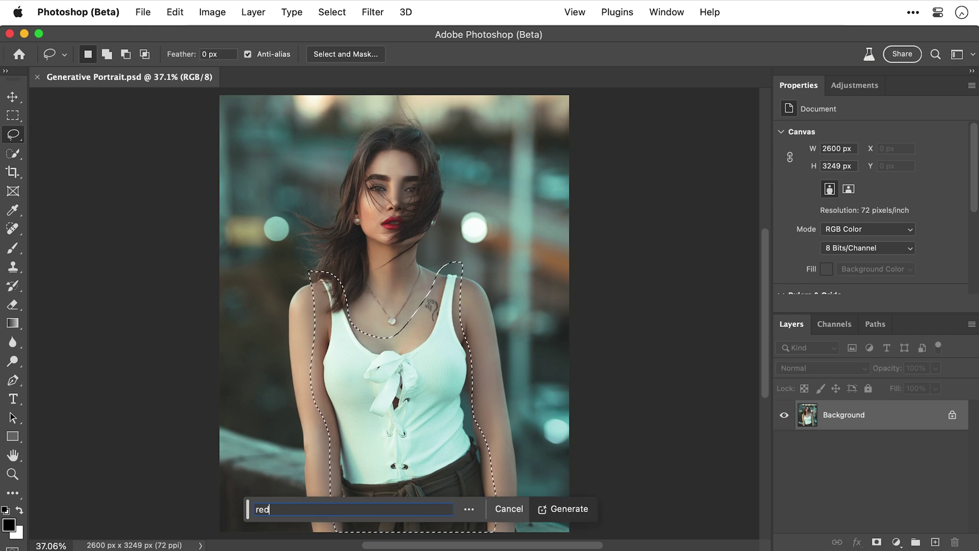
type(" dress")
key("Return")
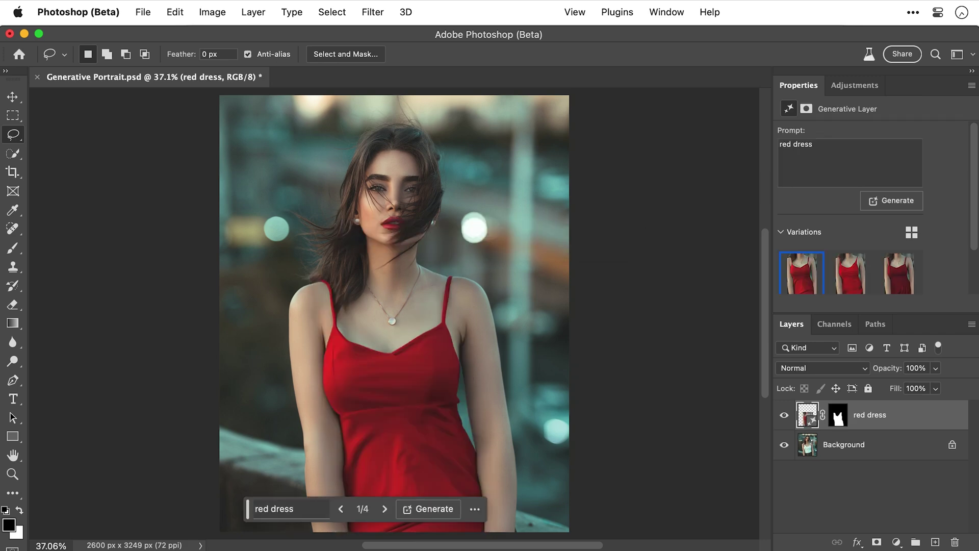
left_click(385, 509)
left_click(385, 509)
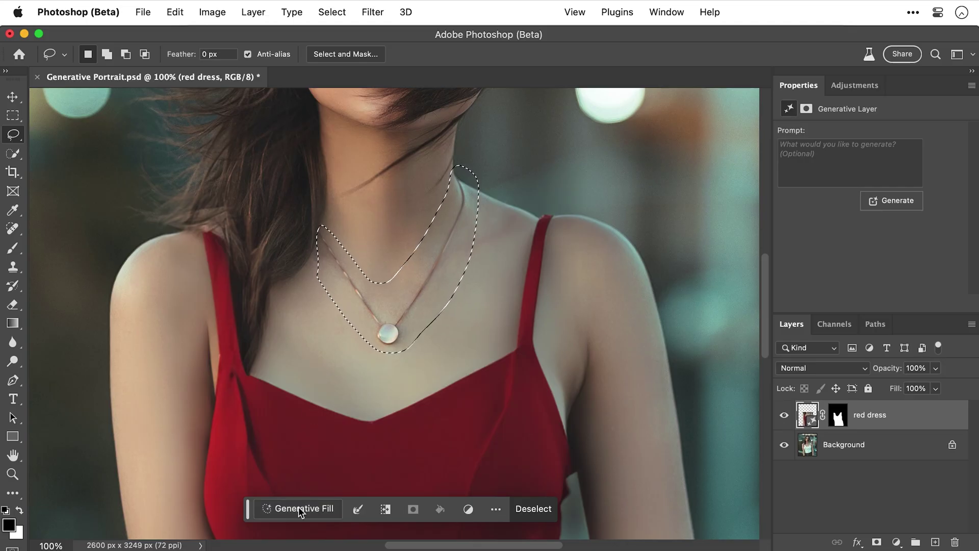
- Generate a 'diamond necklace' in the selection and pick the round-pendant variation
left_click(299, 508)
type("diamond")
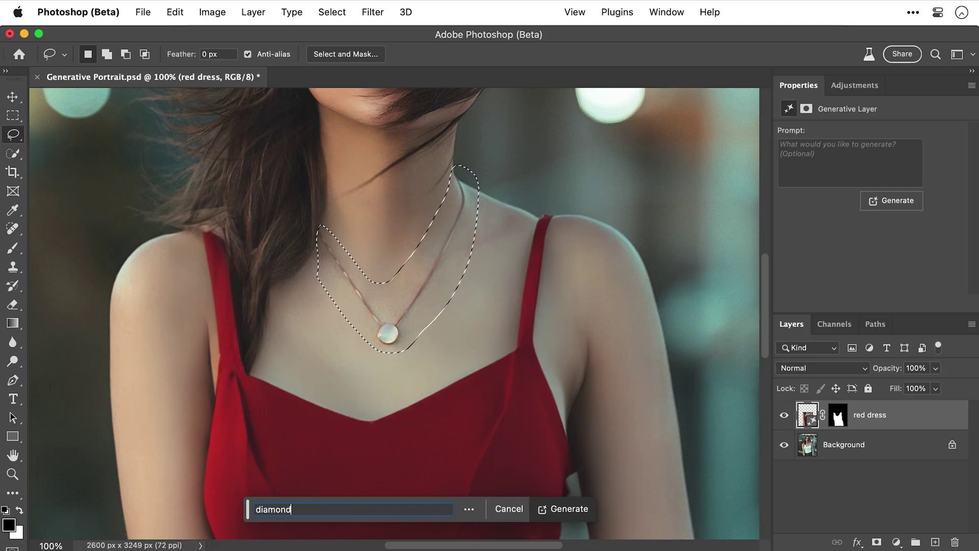
type(" necklace")
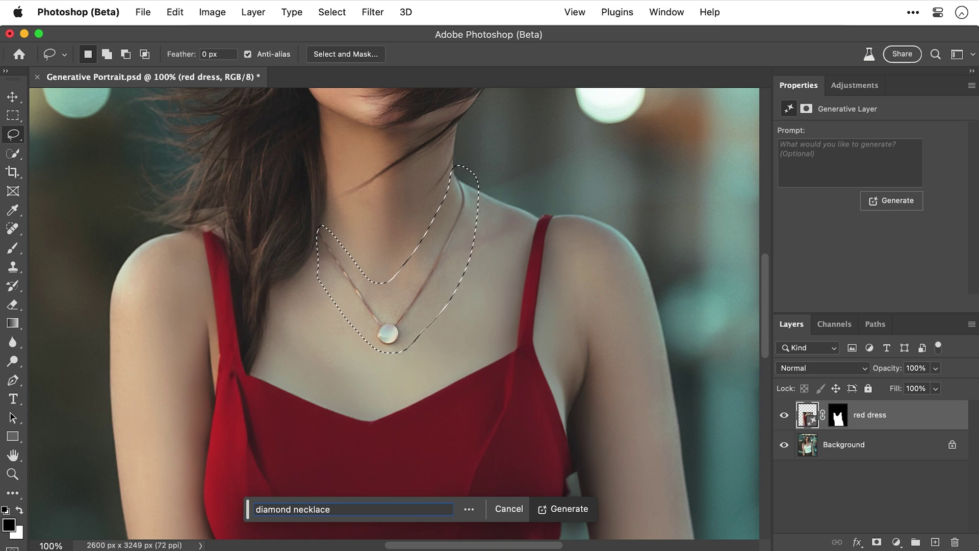
key("Return")
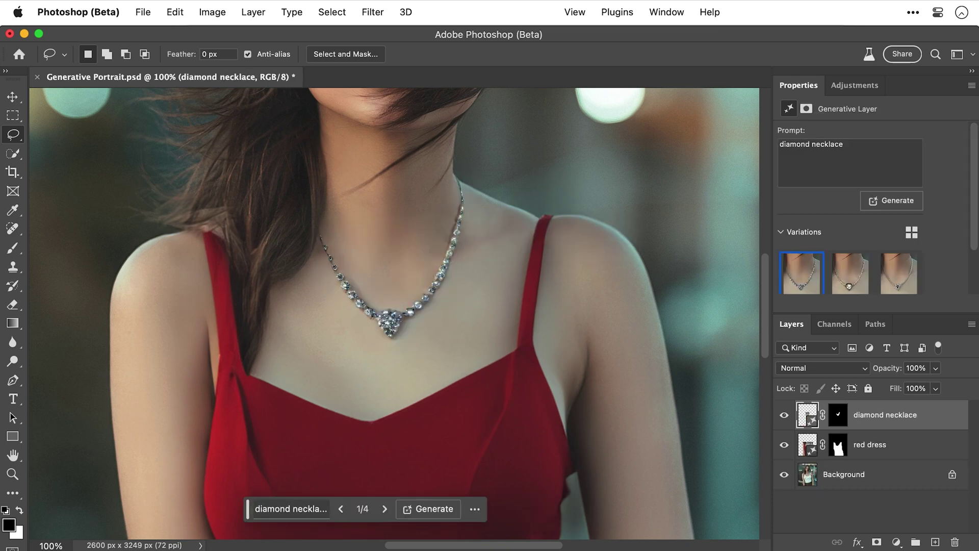
left_click(384, 509)
left_click(384, 509)
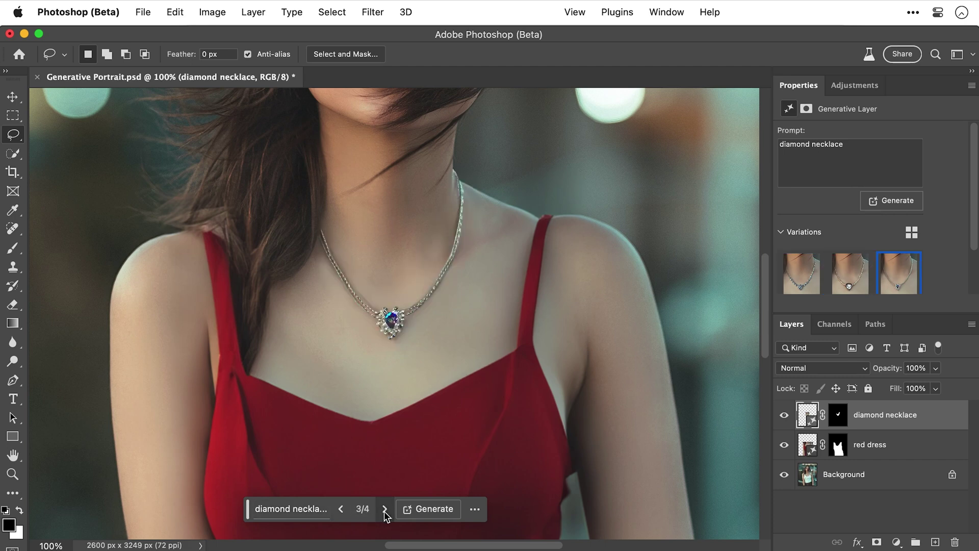
left_click(385, 509)
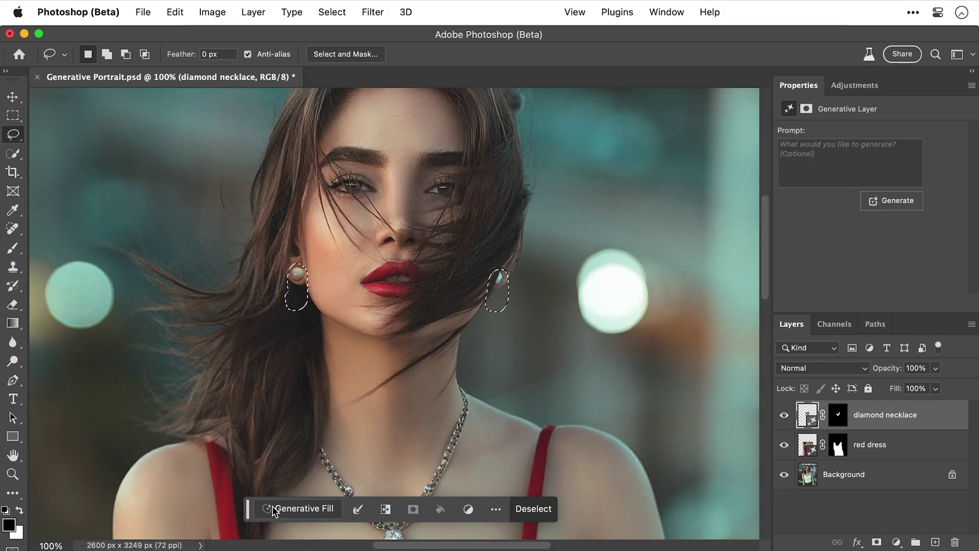
- Generate 'red earring', then change the prompt to diamond earrings and regenerate
left_click(272, 507)
type("red earr")
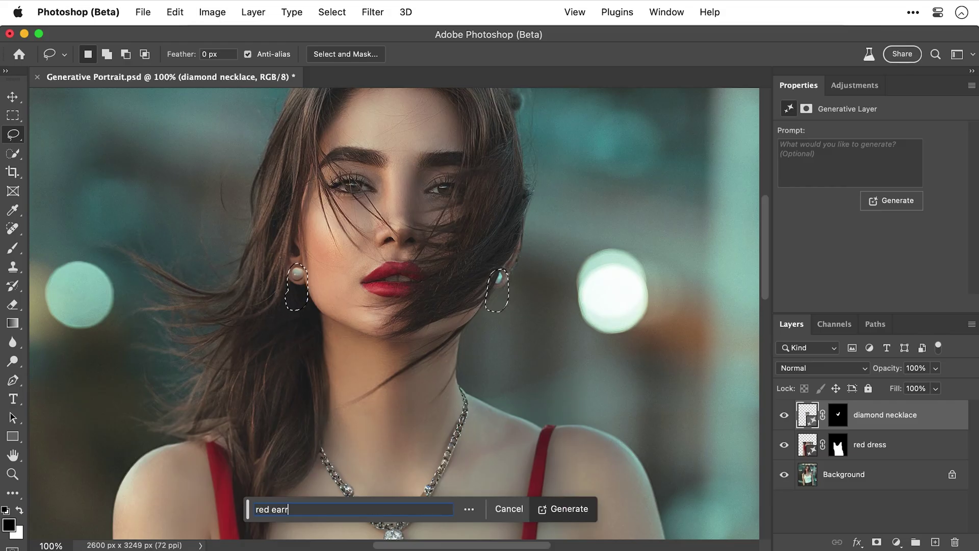
type("ings")
key("Return")
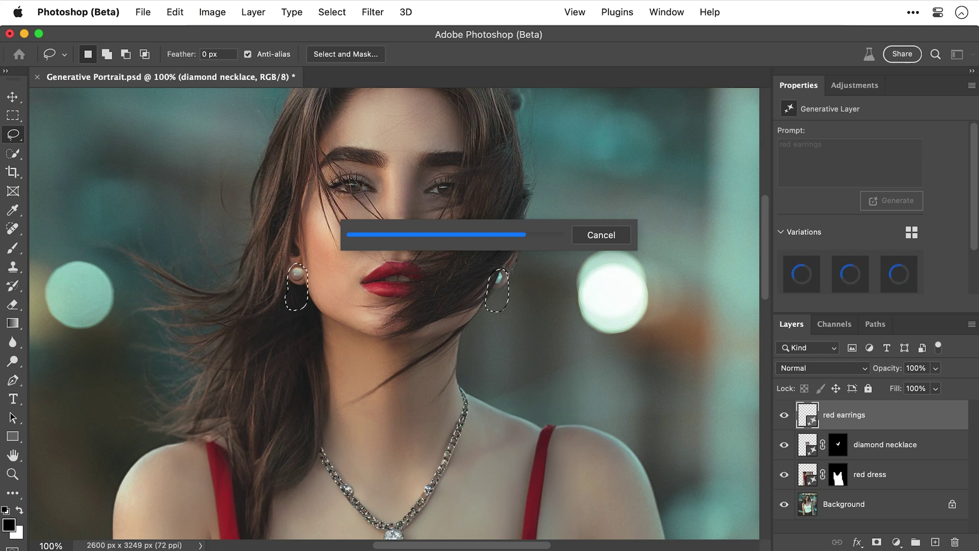
double_click(261, 508)
type("rrings")
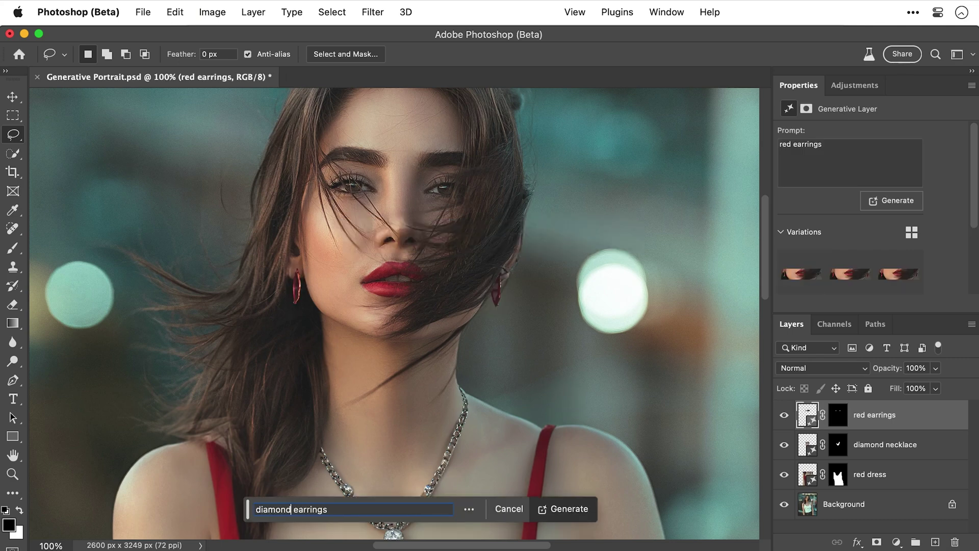
type("iamond")
key("Return")
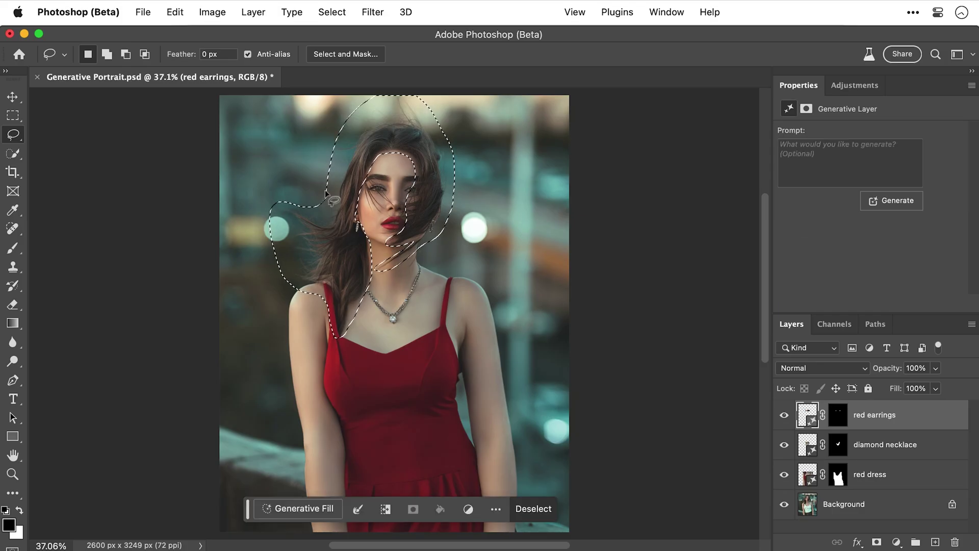
- Generate 'blonde hair' in the selection and browse to the straighter blonde variation
left_click(316, 503)
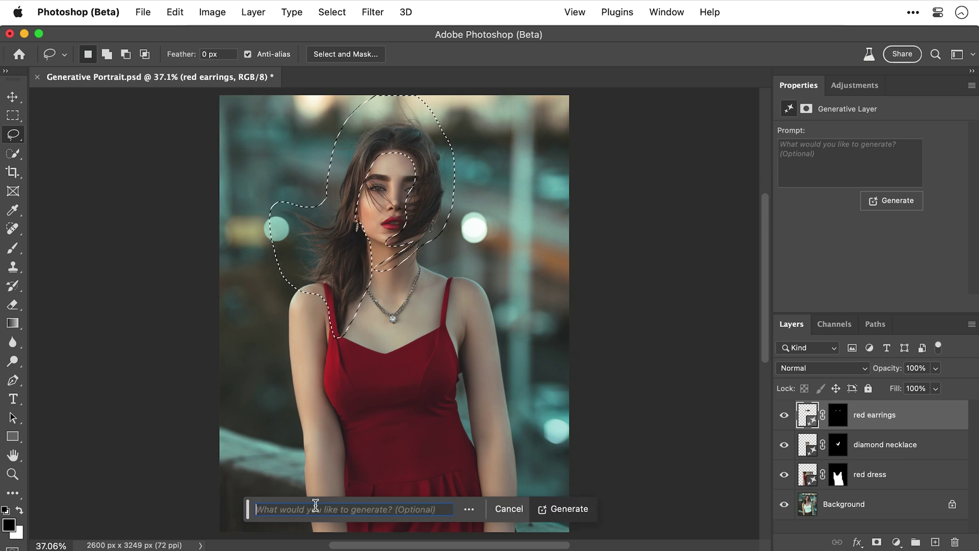
type("blonde hair")
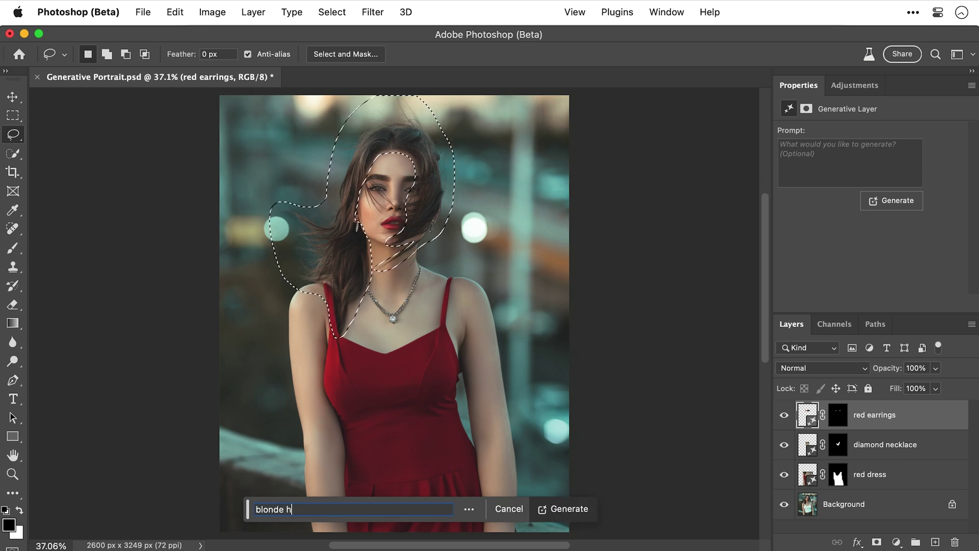
key("Return")
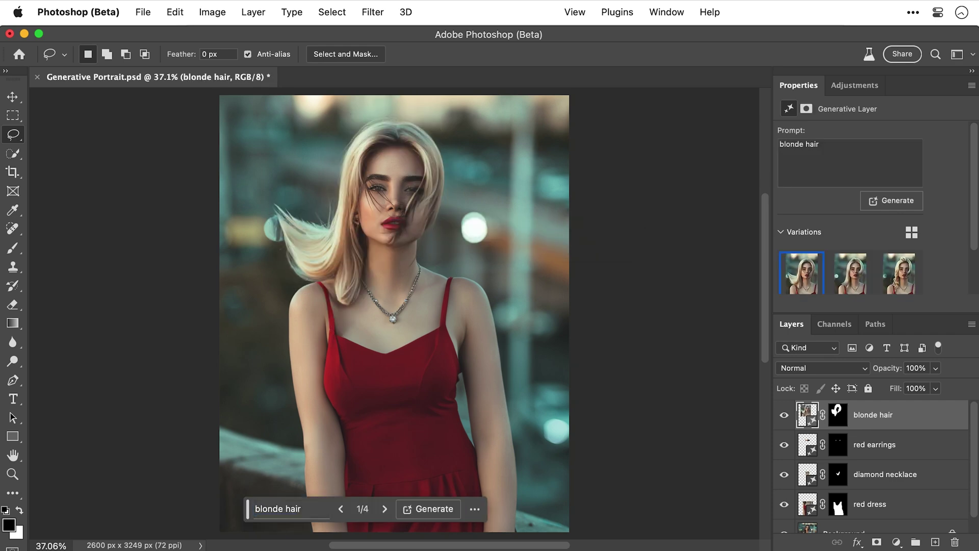
left_click(385, 509)
left_click(386, 509)
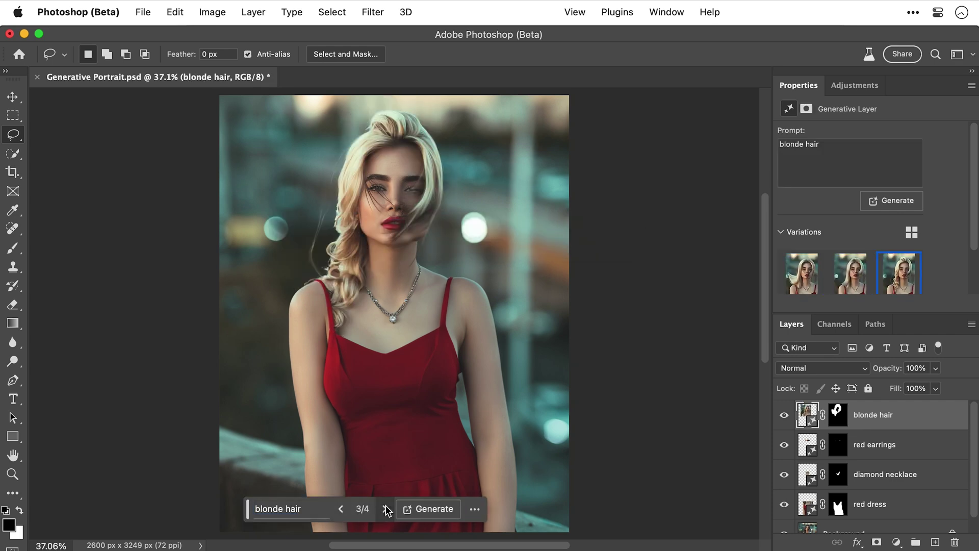
left_click(386, 509)
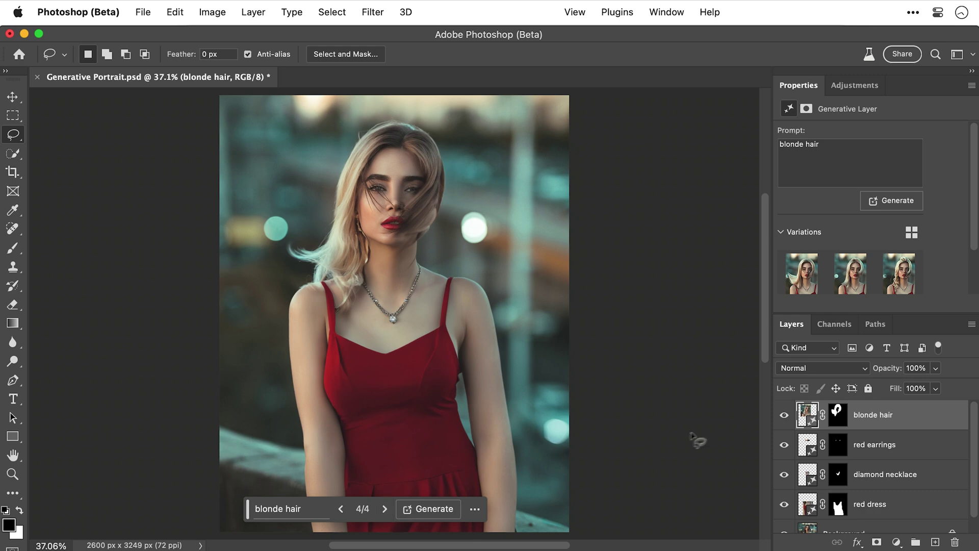
- Toggle the red dress, diamond necklace and blonde hair layers to compare, leaving the hair hidden
left_click(785, 503)
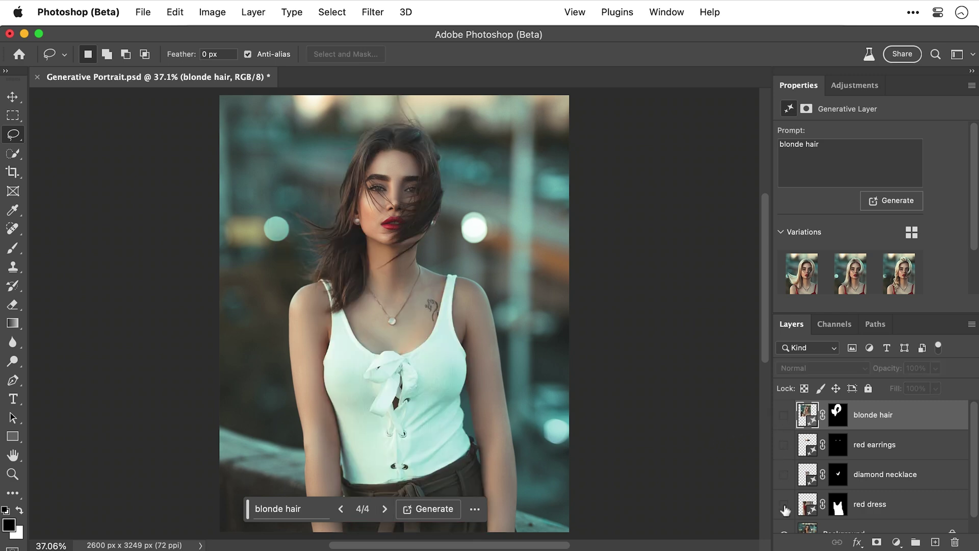
left_click(784, 505)
left_click(785, 475)
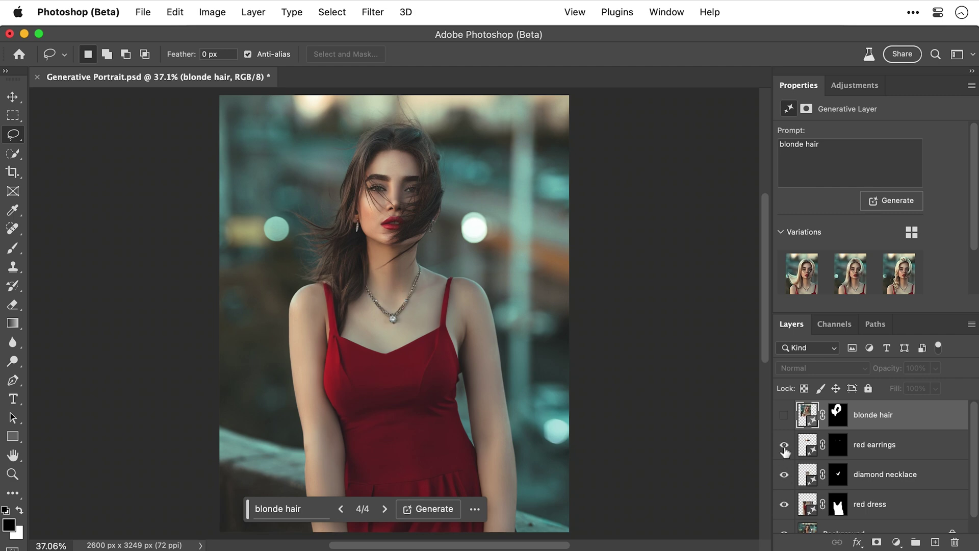
left_click(785, 415)
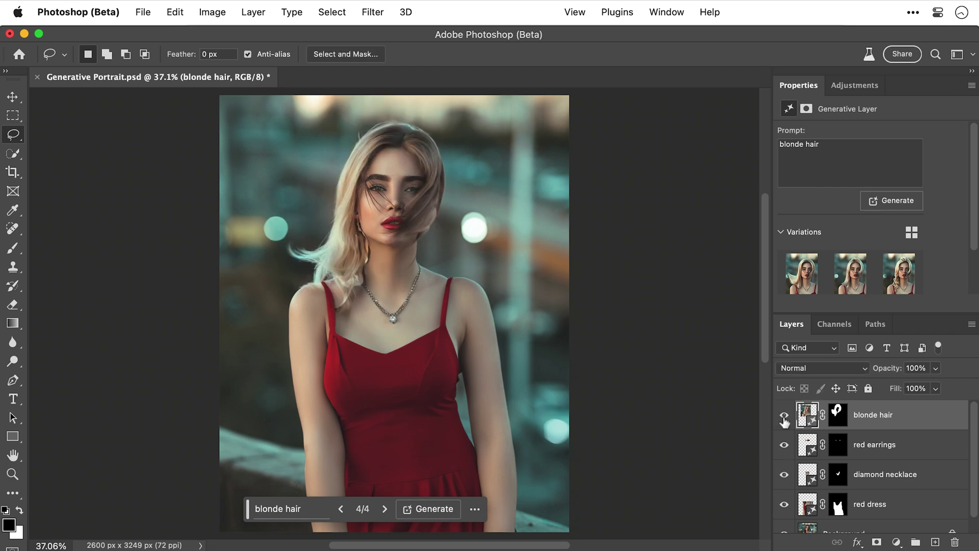
left_click(784, 415)
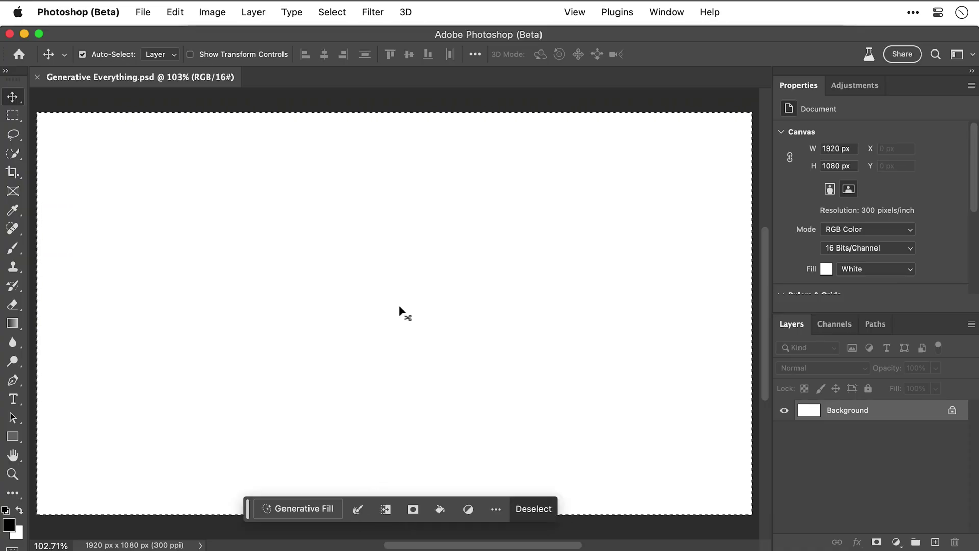
- Fill the whole canvas with 'cave in space' and browse the generated variations, generating two more sets
left_click(319, 500)
type("cave in spac")
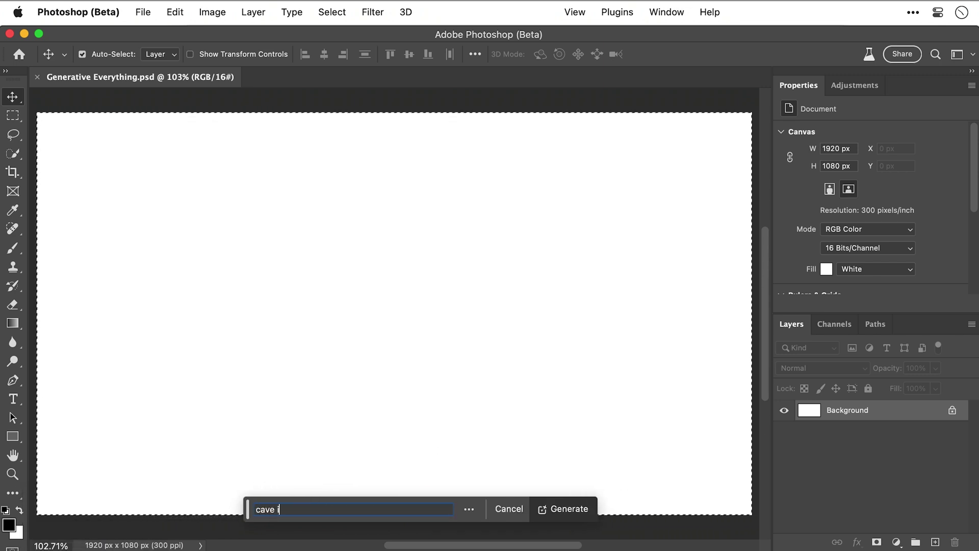
type("e")
key("Return")
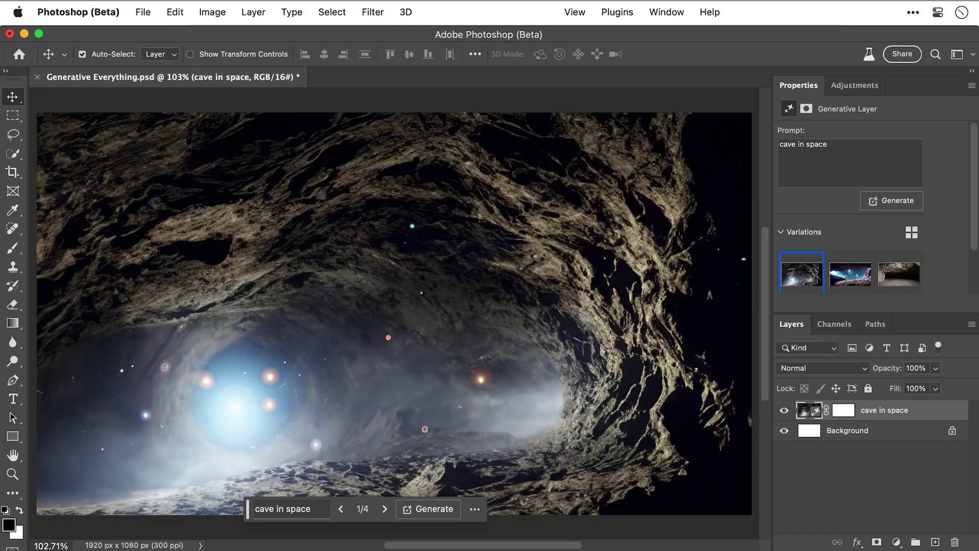
left_click(385, 508)
left_click(385, 508)
left_click(410, 508)
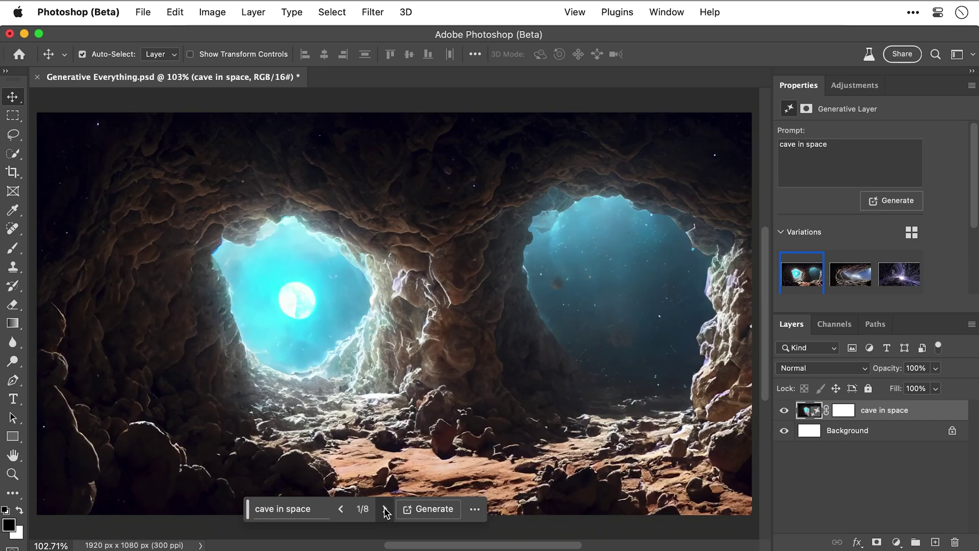
left_click(384, 509)
left_click(385, 509)
left_click(384, 509)
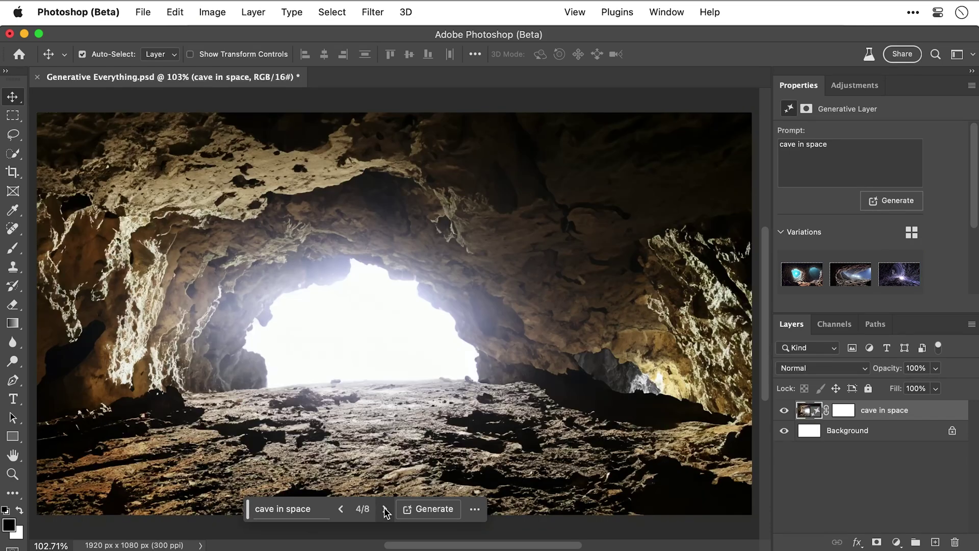
left_click(429, 509)
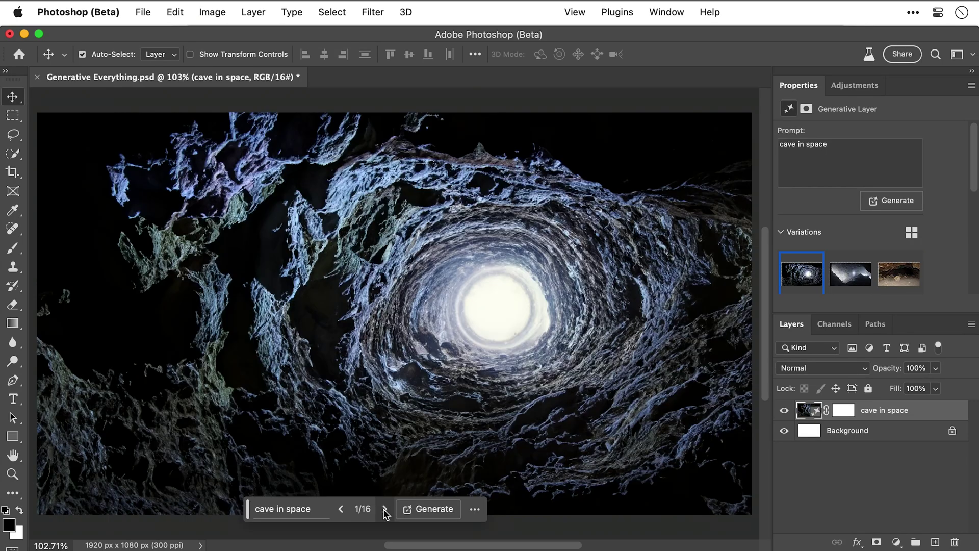
left_click(383, 509)
left_click(384, 509)
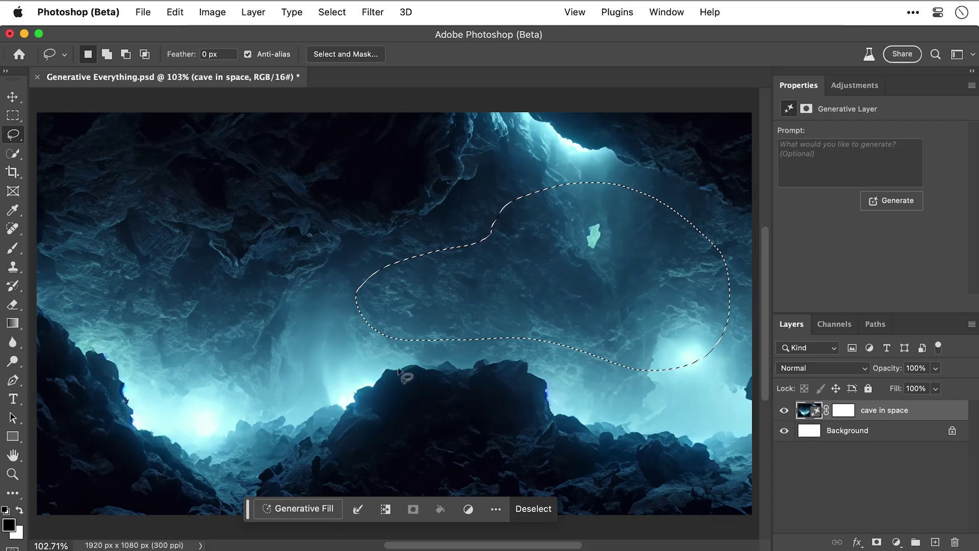
- Generate a 'space alien snail' in the outlined cave area and browse its variations
left_click(304, 507)
type("space a")
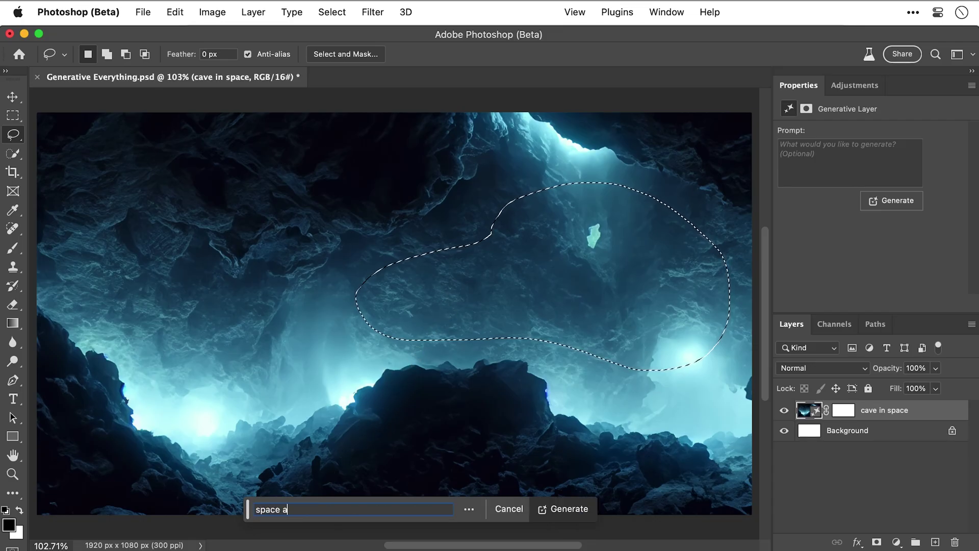
type("lien snail")
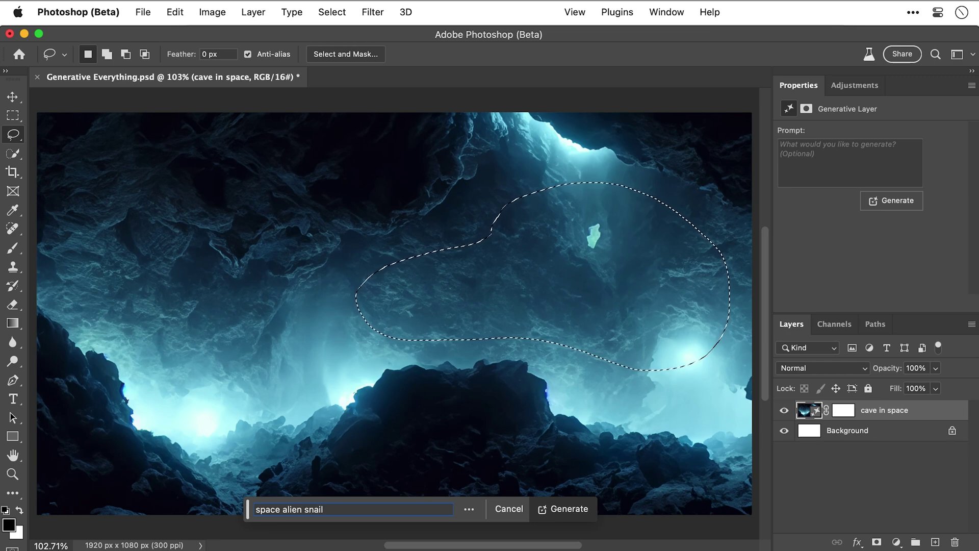
key("Return")
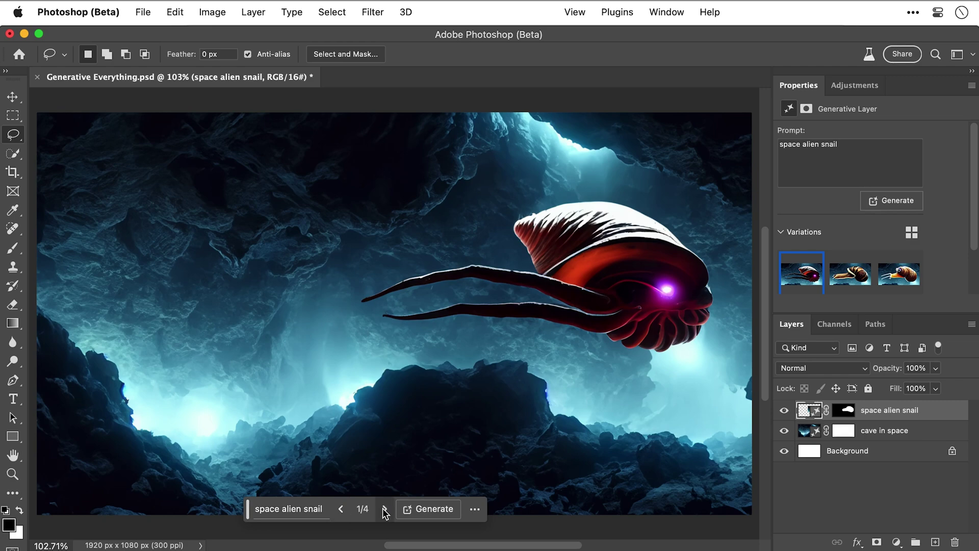
left_click(384, 509)
left_click(384, 509)
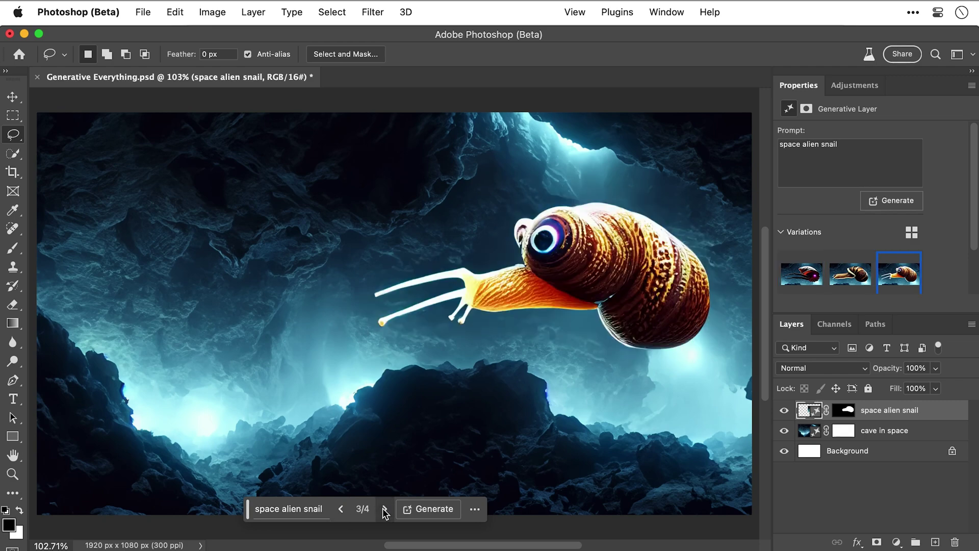
left_click(385, 509)
left_click(384, 509)
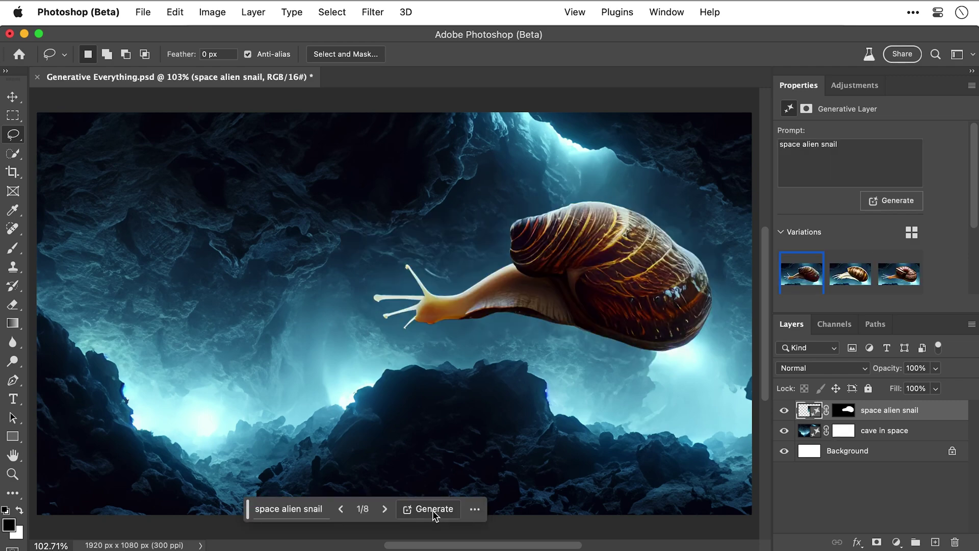
left_click(434, 509)
left_click(283, 509)
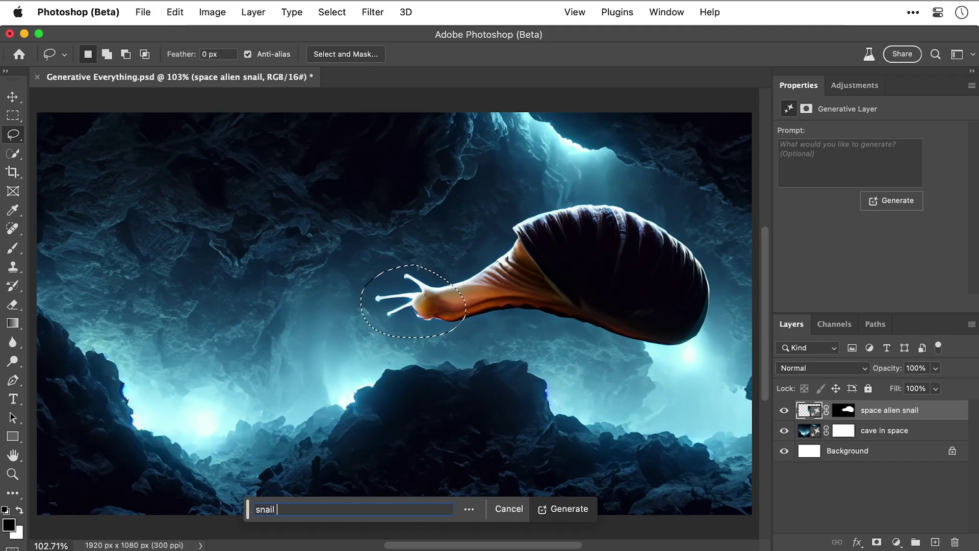
- Generate a 'snail head' in the selection and view its first four variations
key("Return")
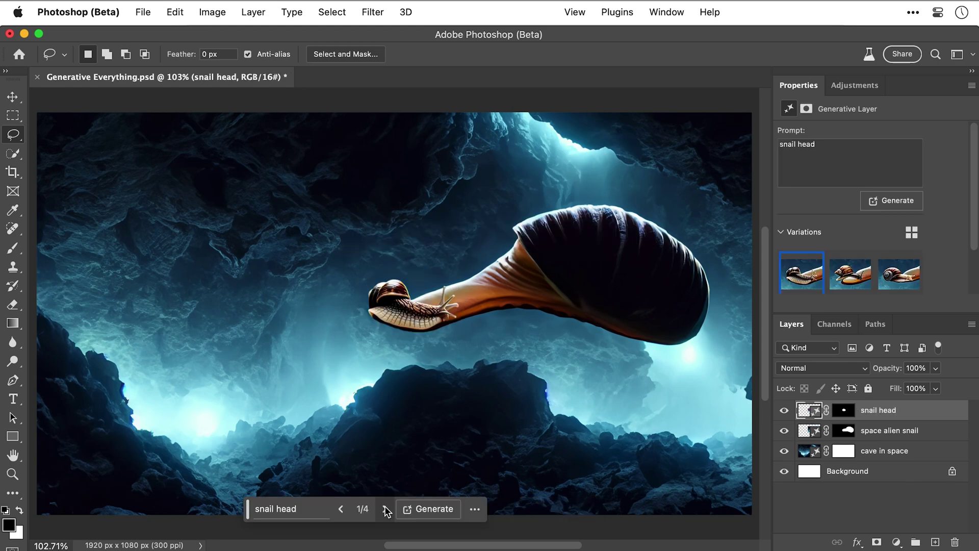
left_click(385, 508)
left_click(385, 509)
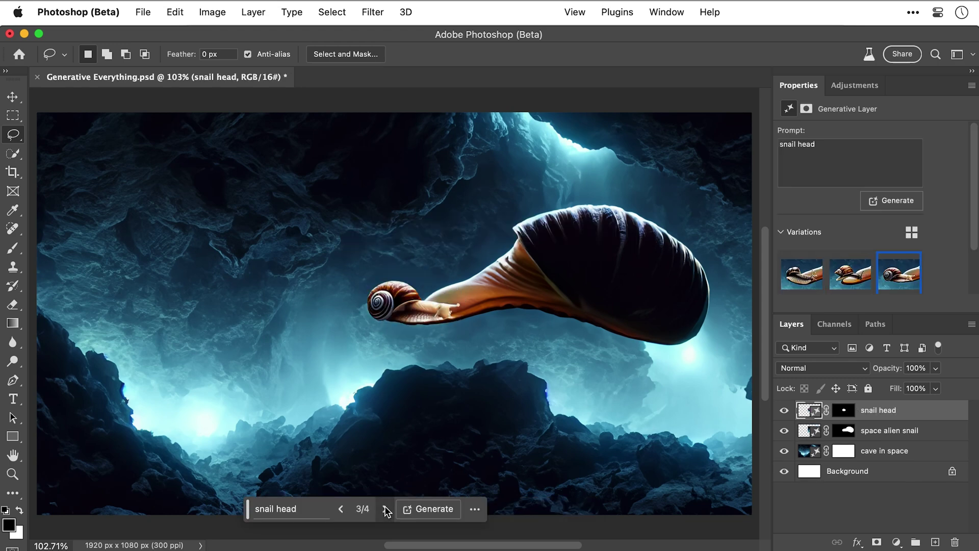
left_click(385, 508)
- Regenerate the head with the prompt 'snail antennae' and choose variation 4 of 8
left_click(312, 508)
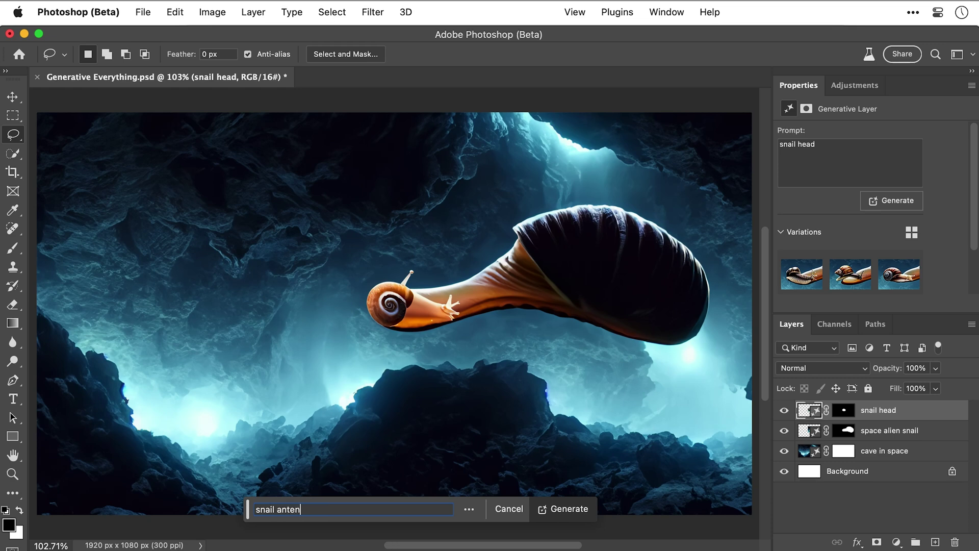
key("Return")
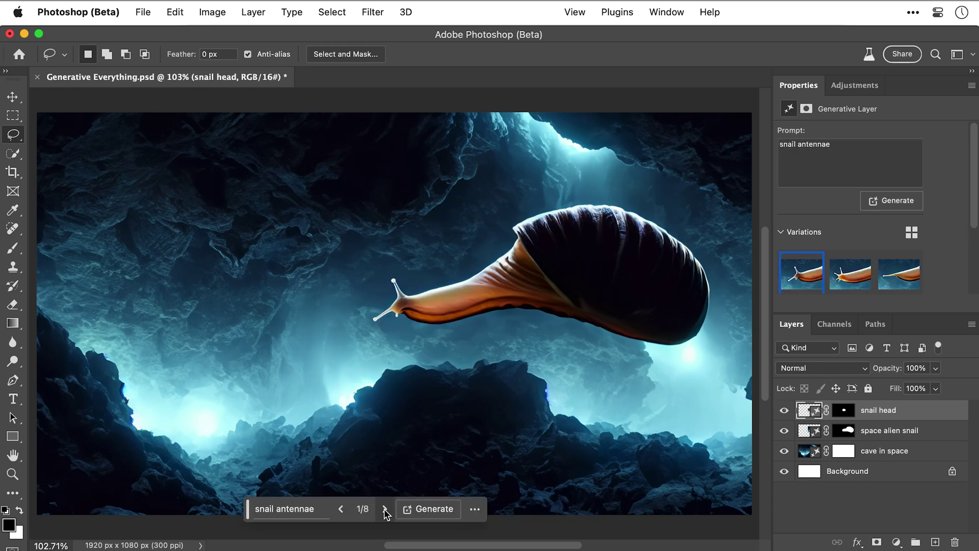
left_click(385, 509)
left_click(385, 509)
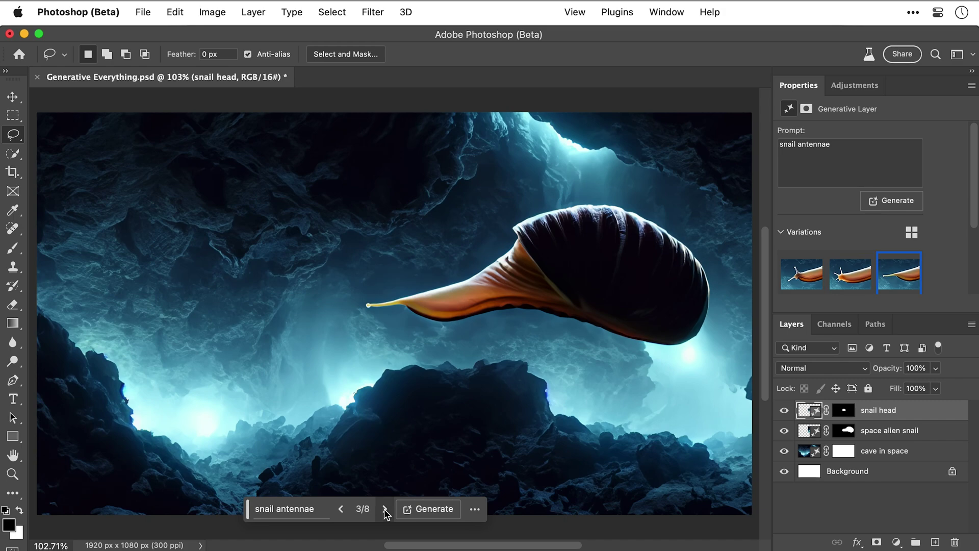
left_click(385, 510)
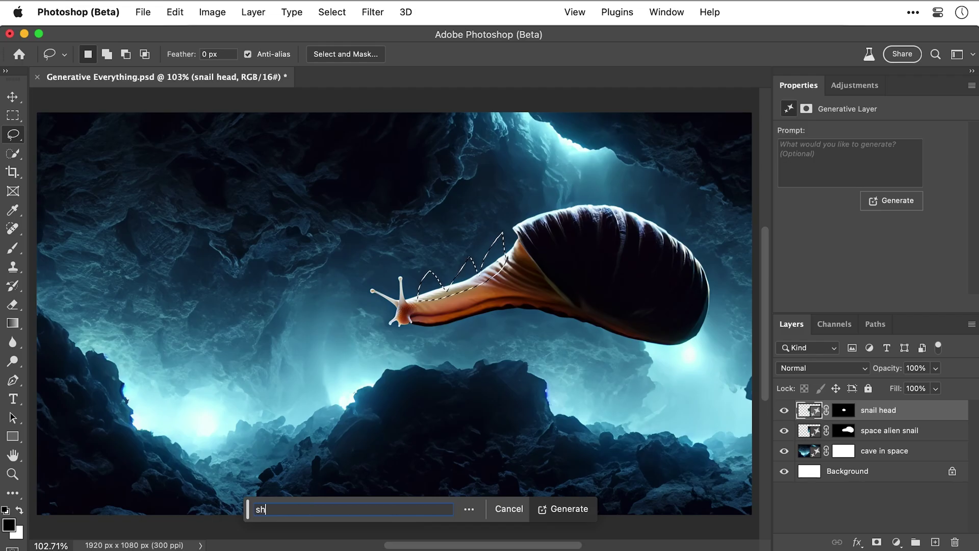
- Add 'shark fins' along the snail's neck and 'thorns' along its shell, browsing the thorn variations
type("ark fins")
key("Return")
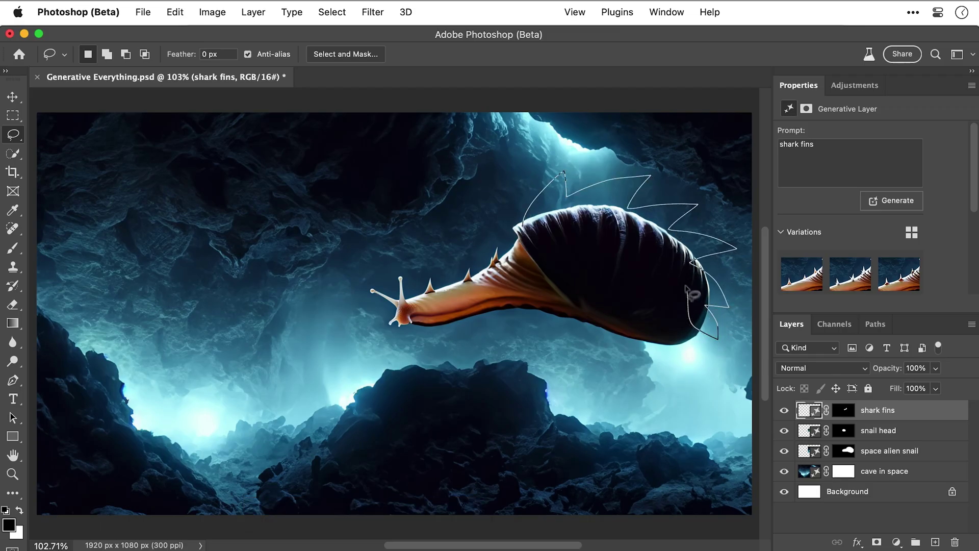
left_click_drag(718, 339, 717, 337)
left_click(299, 507)
type("thorns")
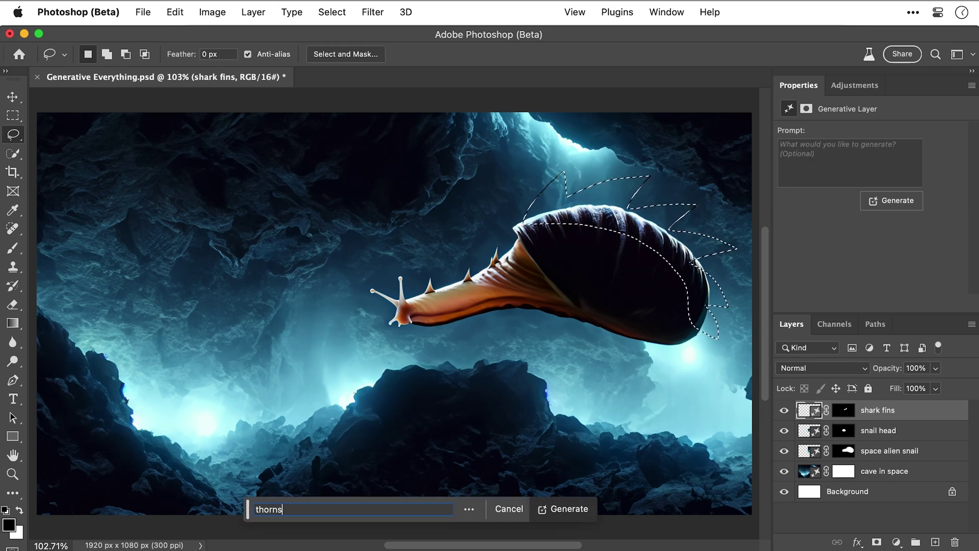
key("Return")
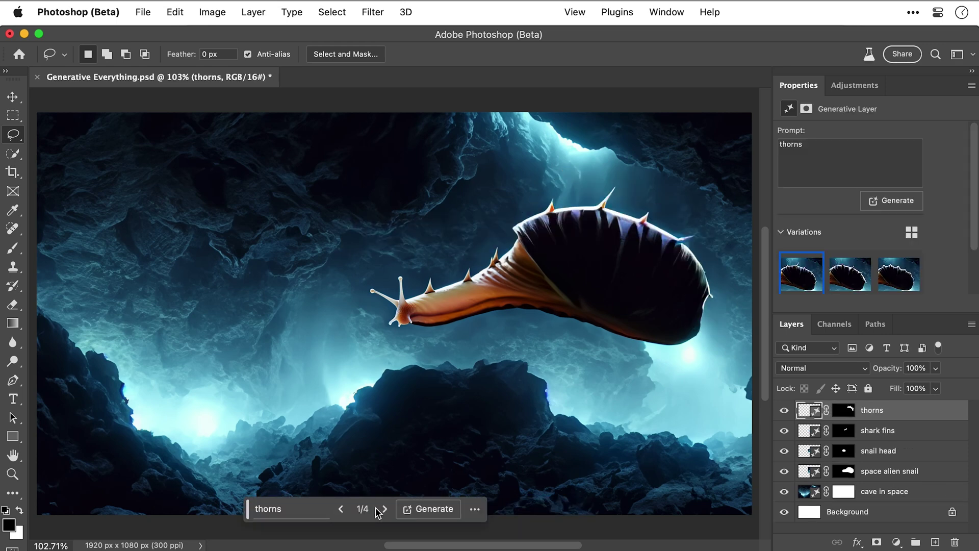
left_click(385, 509)
left_click(385, 509)
left_click(385, 510)
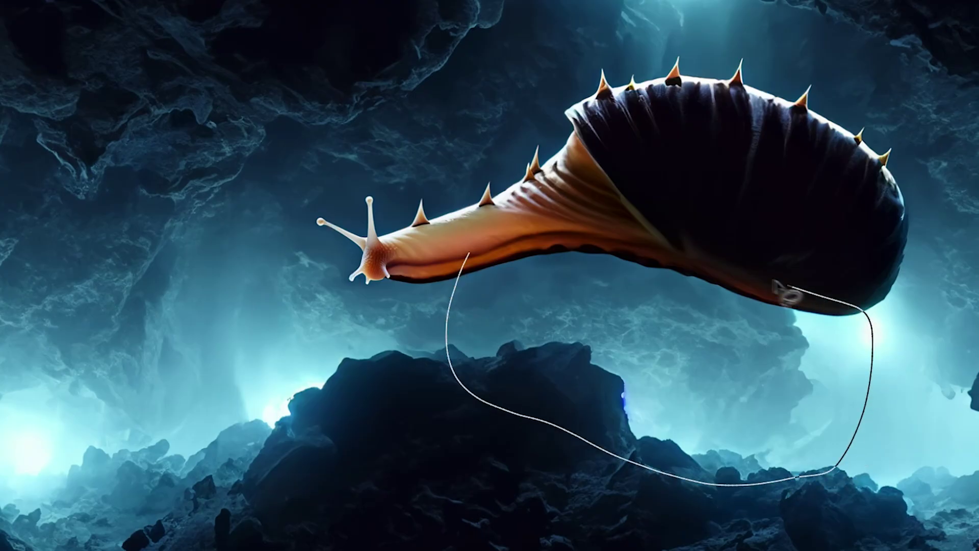
- Generate 'insect legs' beneath the snail's body and step to variation 5 of 12
type("insect legs")
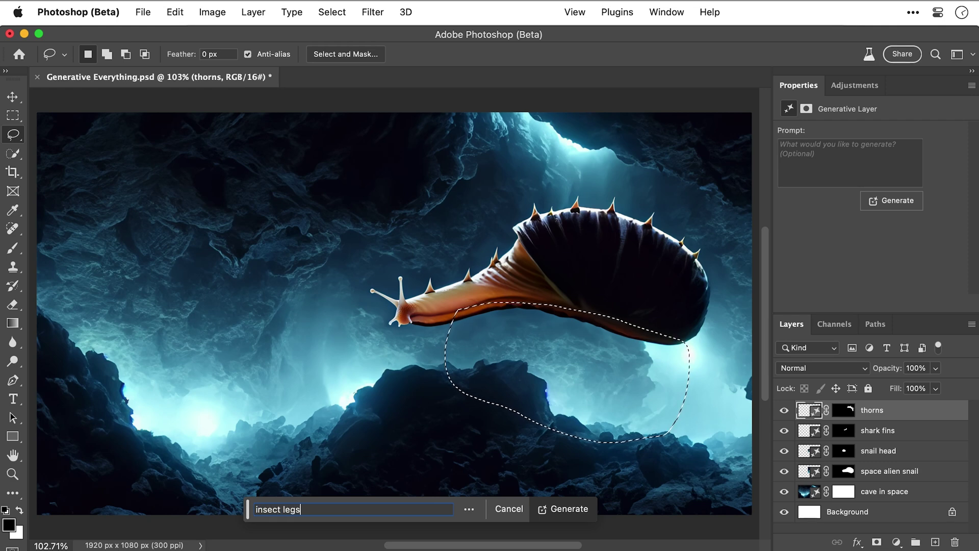
key("Return")
left_click(385, 509)
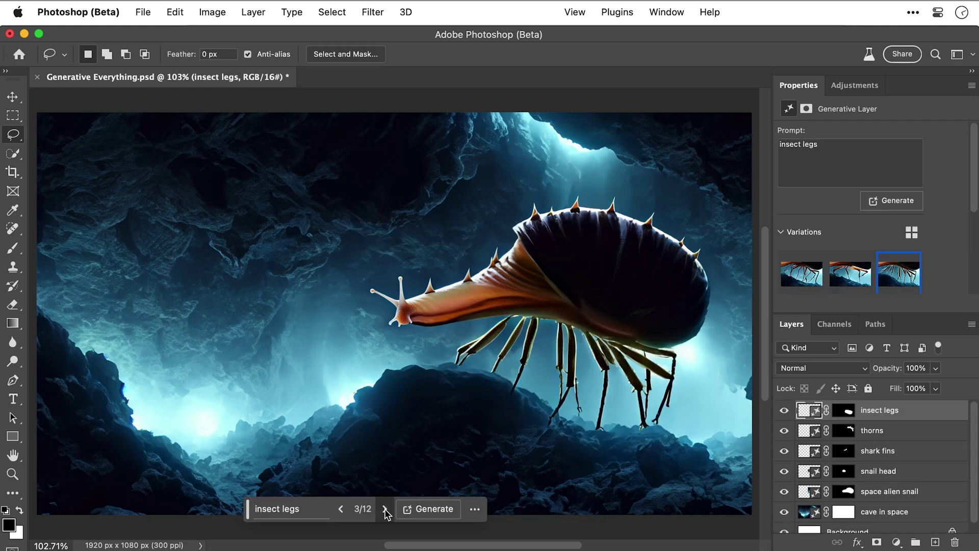
left_click(385, 508)
left_click(385, 508)
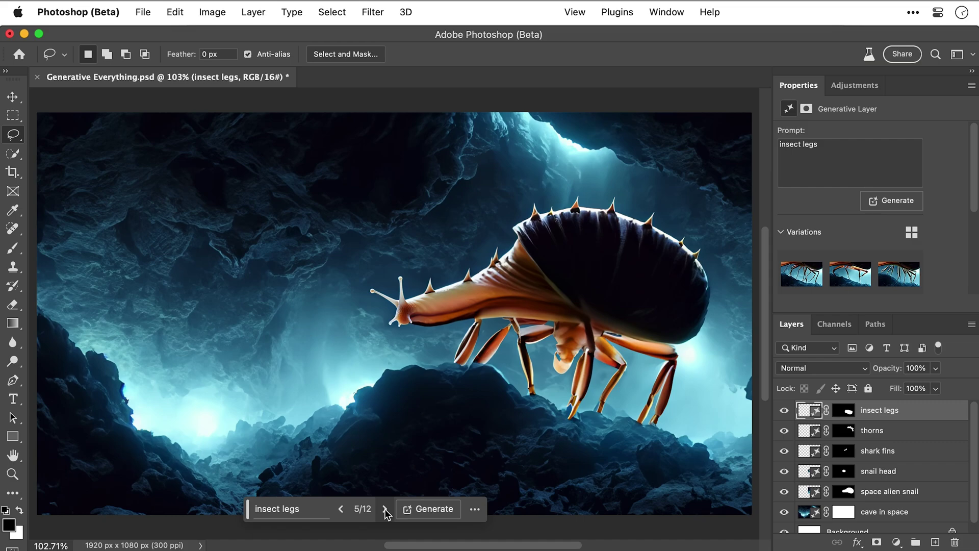